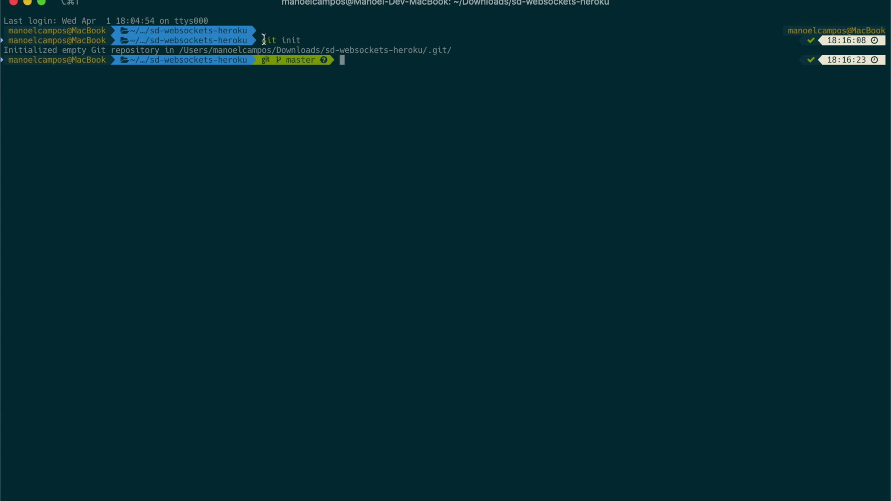
Check the repository status with git status and look over the list of untracked files.
{"action": "type", "text": "git status"}
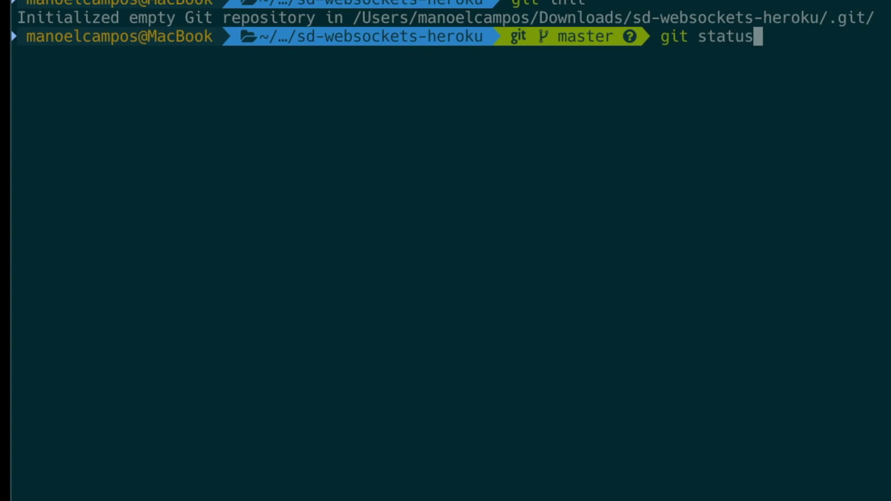
{"action": "key", "text": "Return"}
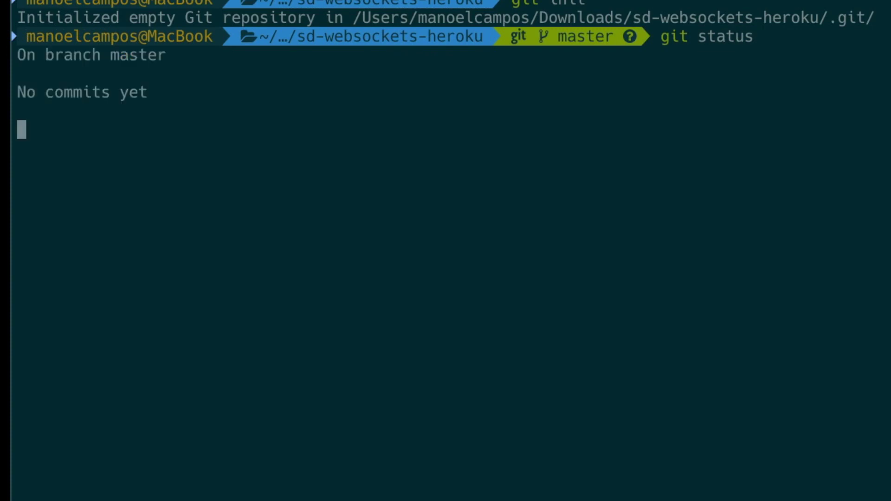
{"action": "left_click_drag", "start_coordinate": [87, 166], "coordinate": [189, 325]}
{"action": "left_click", "coordinate": [297, 311]}
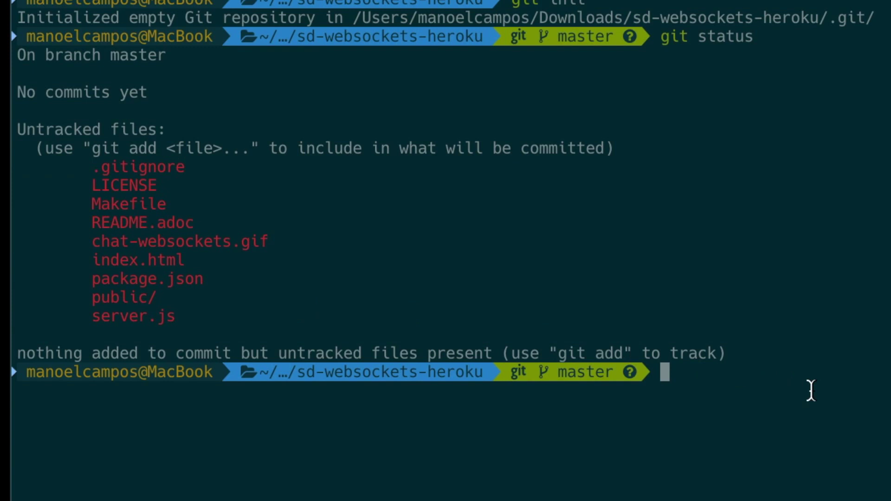
Stage all project files with git add . and commit them with the message "Primeiro commit".
{"action": "type", "text": "git add ."}
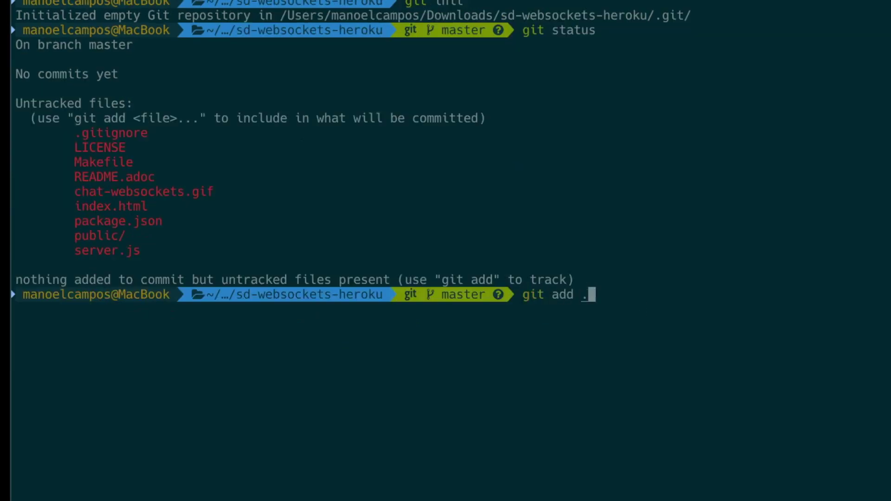
{"action": "key", "text": "Return"}
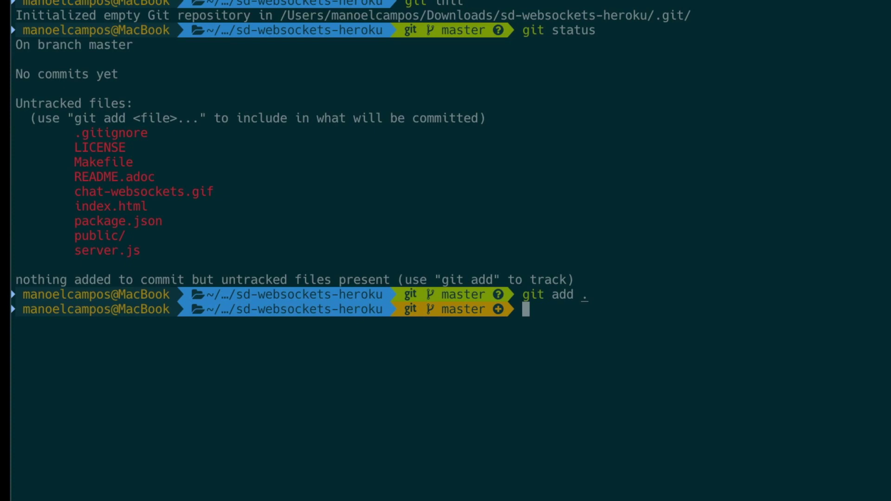
{"action": "type", "text": "git commit -m \""}
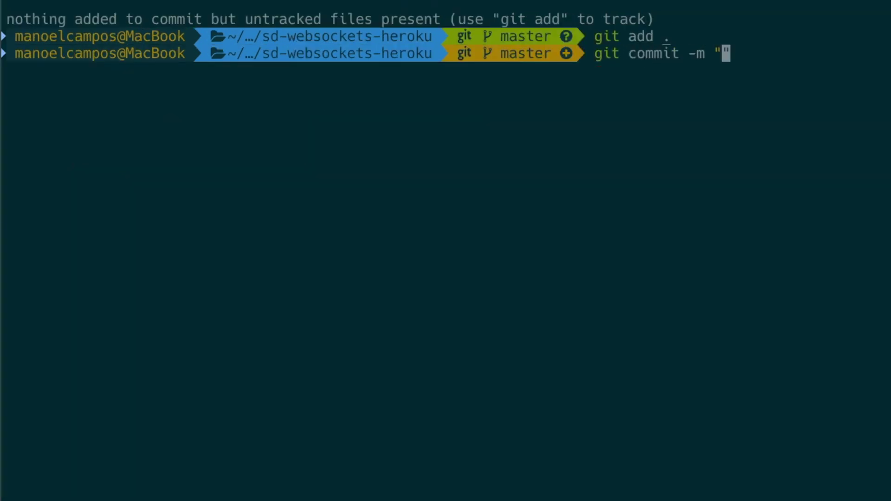
{"action": "type", "text": "Primeiro commit"}
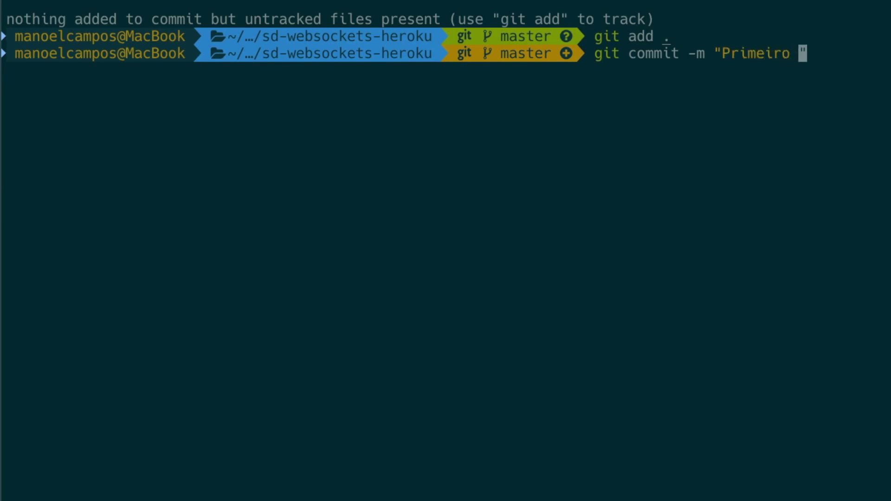
{"action": "key", "text": "Return"}
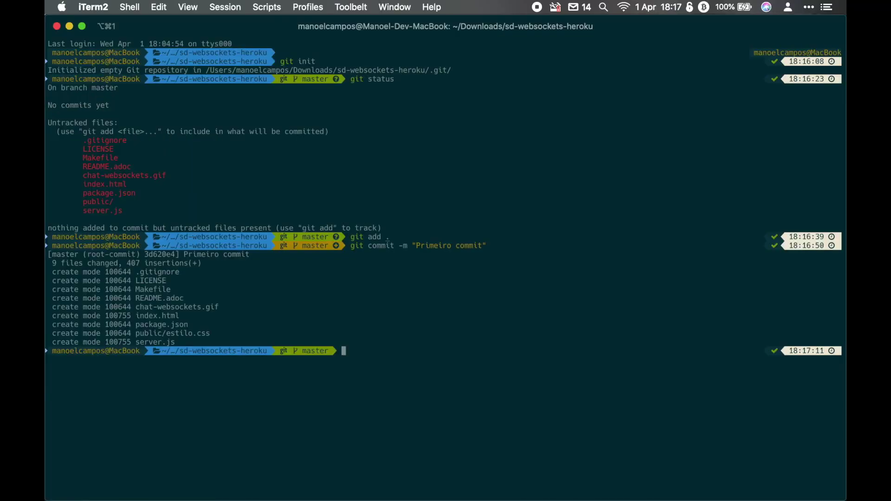
Switch to GitHub in Safari, dismiss the downloads list and open the form for a new repository.
{"action": "key", "text": "super+Tab"}
{"action": "left_click", "coordinate": [424, 251]}
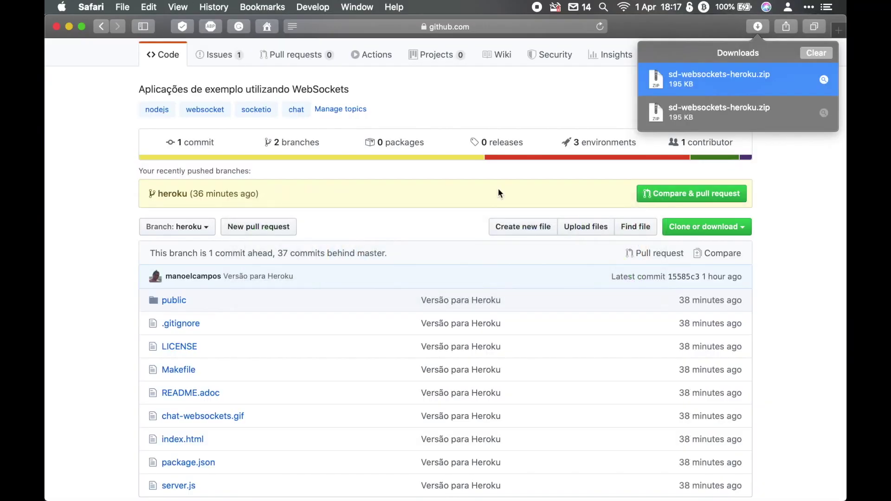
{"action": "left_click", "coordinate": [821, 54]}
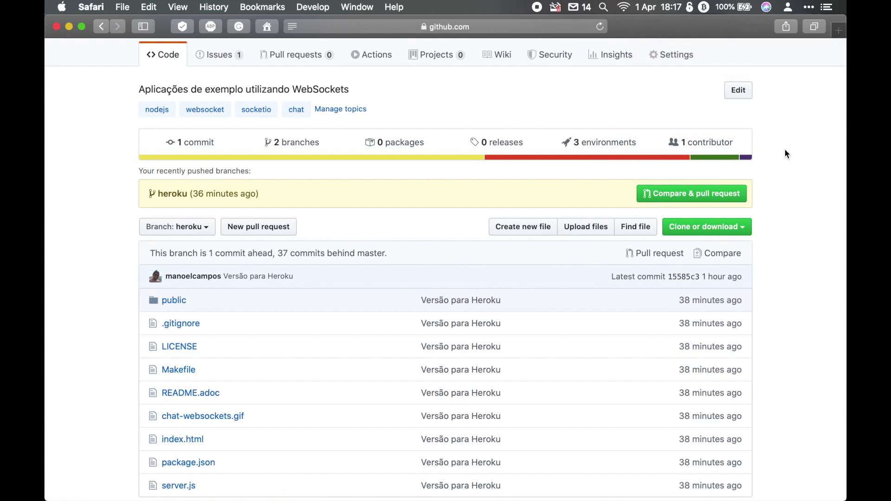
{"action": "scroll", "coordinate": [786, 153], "scroll_direction": "up", "scroll_amount": 3}
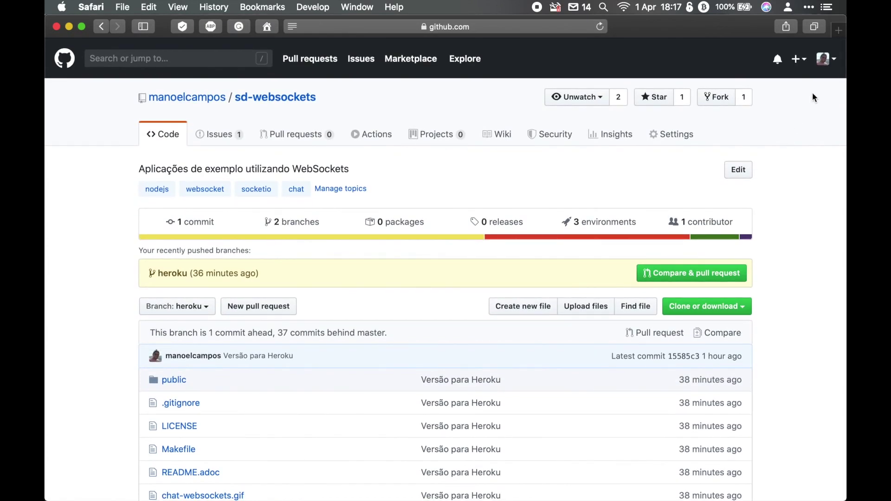
{"action": "left_click", "coordinate": [803, 65]}
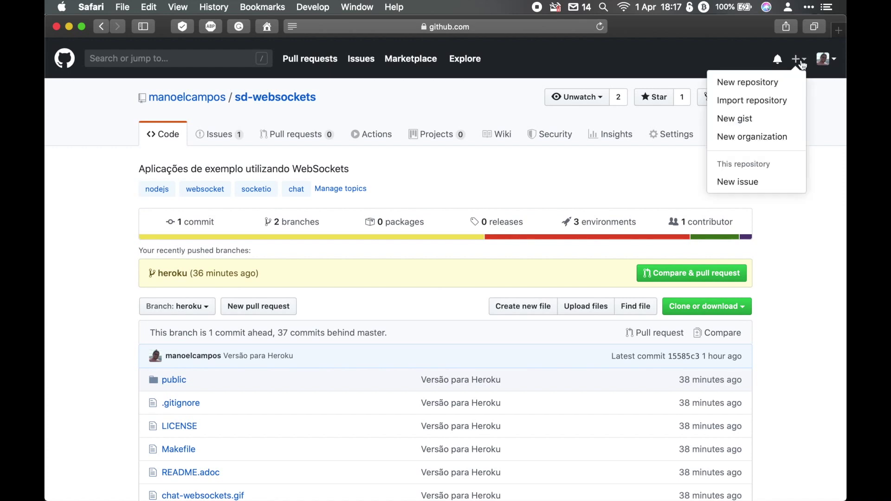
{"action": "left_click", "coordinate": [791, 85]}
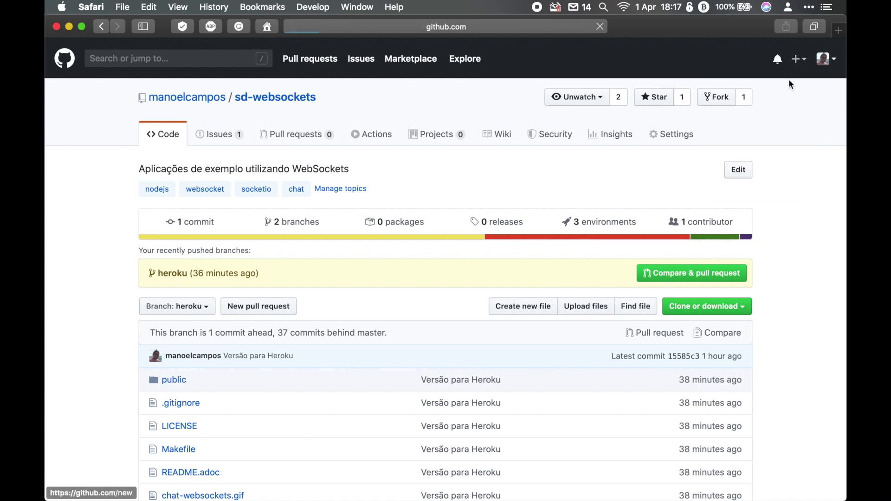
Name the new repository chatwss and create it as a public repository without a README.
{"action": "left_click", "coordinate": [382, 285]}
{"action": "type", "text": "chatwss"}
{"action": "scroll", "coordinate": [493, 374], "scroll_direction": "down", "scroll_amount": 5}
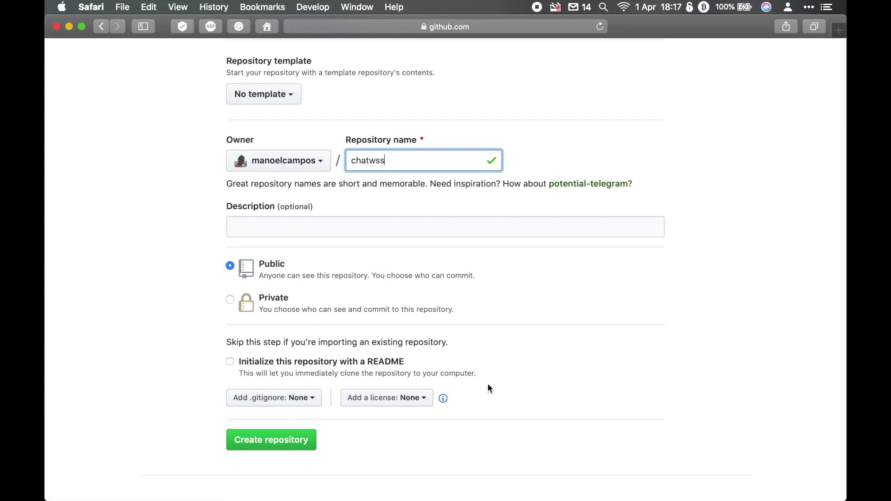
{"action": "left_click", "coordinate": [275, 447]}
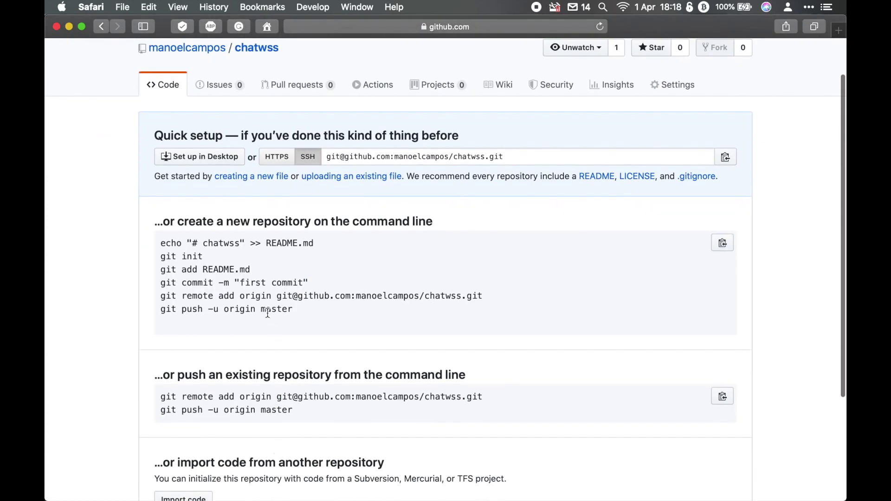
Review GitHub's setup commands, copy the git remote add origin line for chatwss and run it in iTerm2 on a cleared screen.
{"action": "left_click_drag", "start_coordinate": [160, 243], "coordinate": [329, 242]}
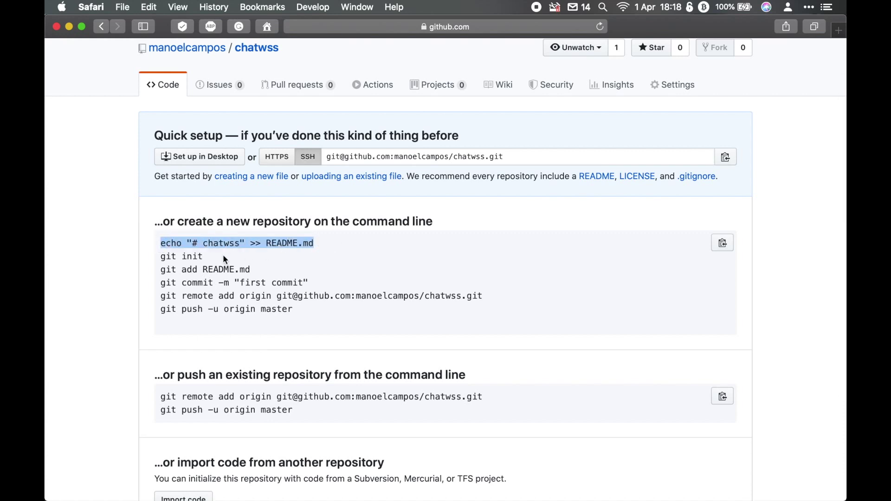
{"action": "left_click_drag", "start_coordinate": [159, 256], "coordinate": [254, 270]}
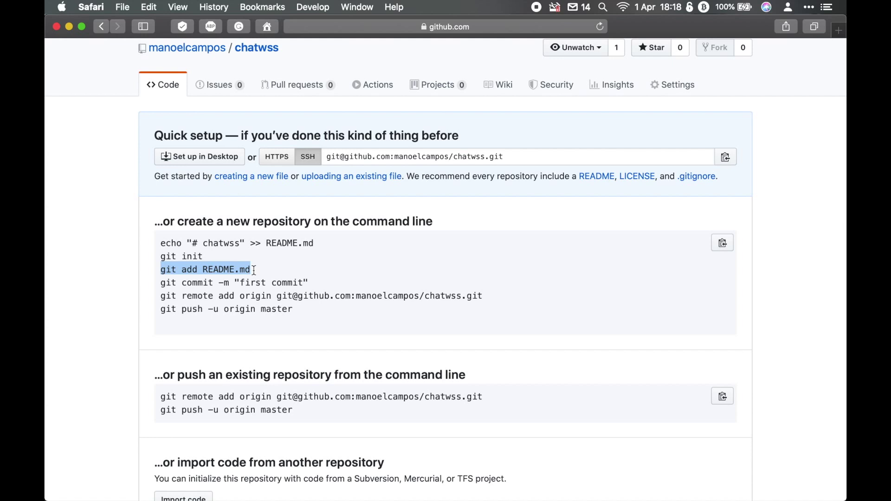
{"action": "left_click_drag", "start_coordinate": [162, 283], "coordinate": [306, 283]}
{"action": "left_click_drag", "start_coordinate": [161, 296], "coordinate": [486, 300]}
{"action": "key", "text": "super+c"}
{"action": "key", "text": "super+Tab"}
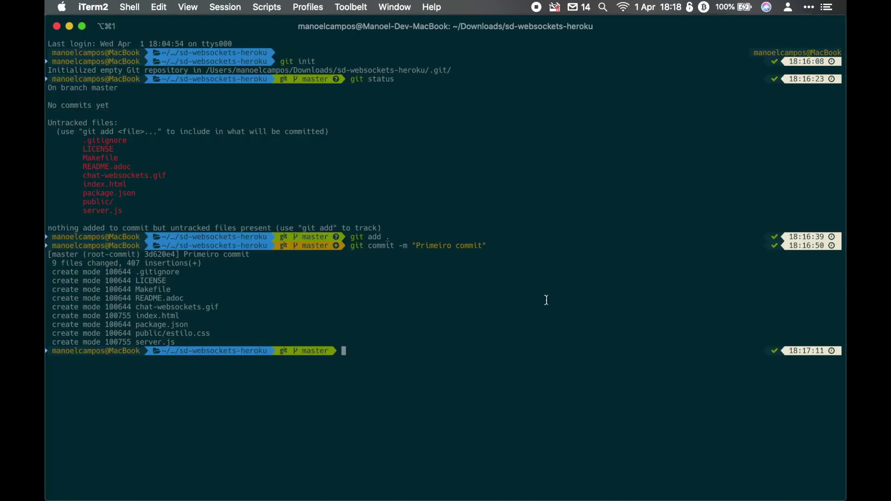
{"action": "key", "text": "ctrl+l"}
{"action": "key", "text": "super+v"}
{"action": "key", "text": "Return"}
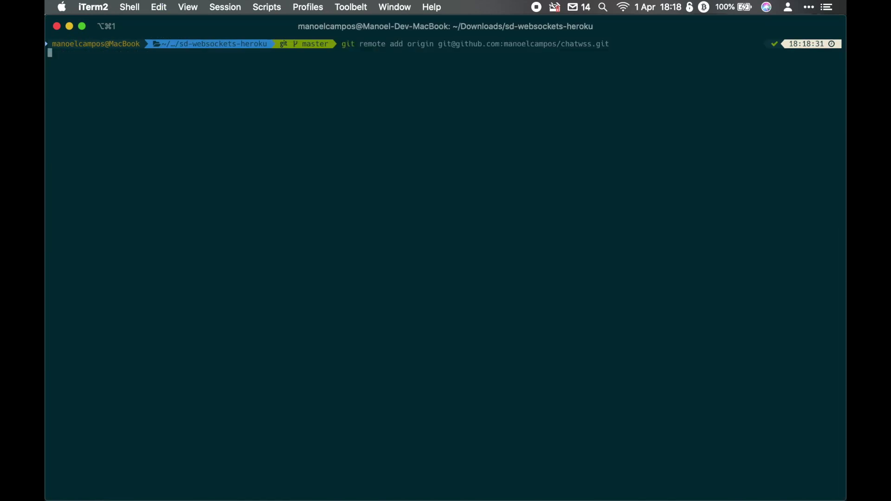
Copy git push -u origin master from the GitHub setup page and run it in iTerm2.
{"action": "key", "text": "super+Tab"}
{"action": "left_click_drag", "start_coordinate": [160, 308], "coordinate": [294, 306]}
{"action": "key", "text": "super+c"}
{"action": "key", "text": "super+Tab"}
{"action": "key", "text": "super+v"}
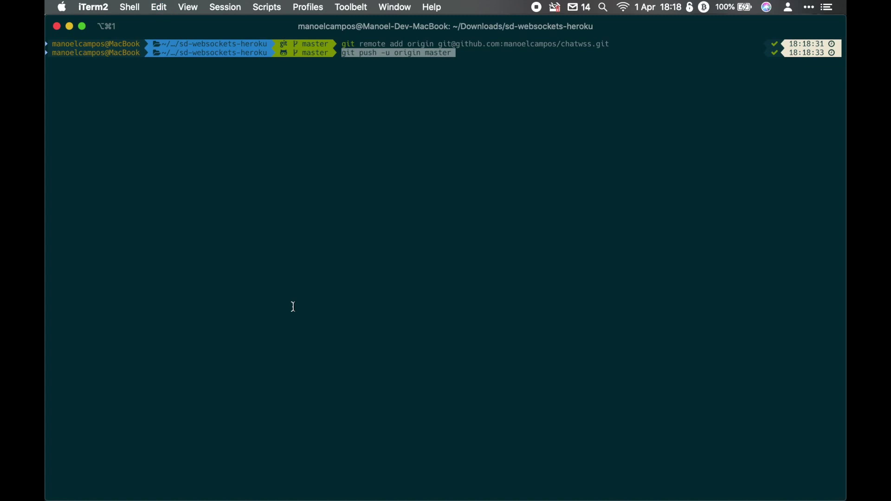
{"action": "key", "text": "Return"}
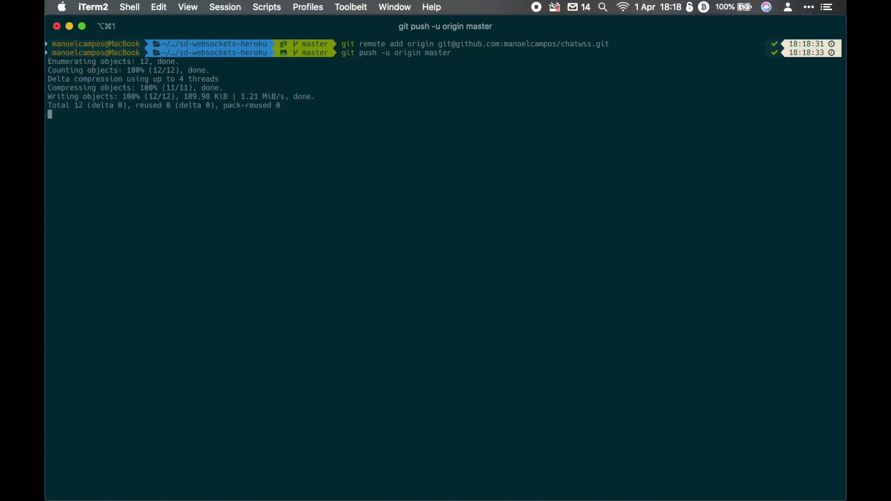
Return to Safari, reload the chatwss repository page and examine its file list.
{"action": "key", "text": "super+Tab"}
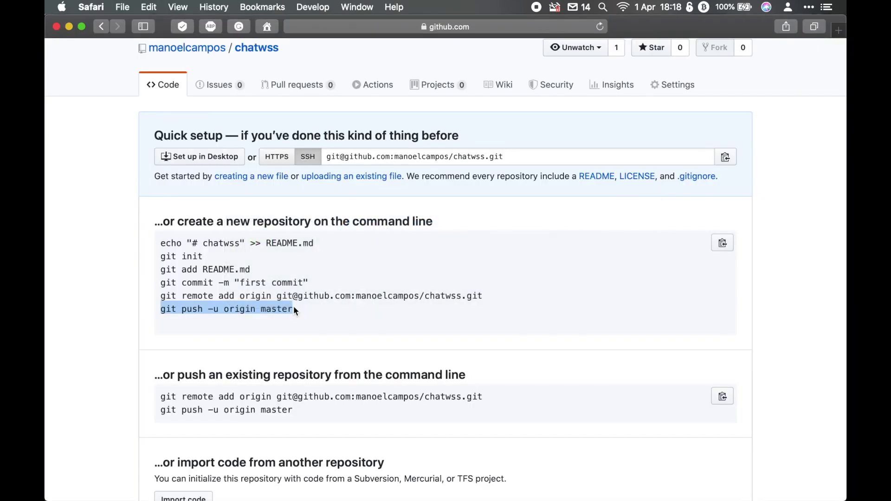
{"action": "left_click", "coordinate": [455, 297]}
{"action": "key", "text": "super+r"}
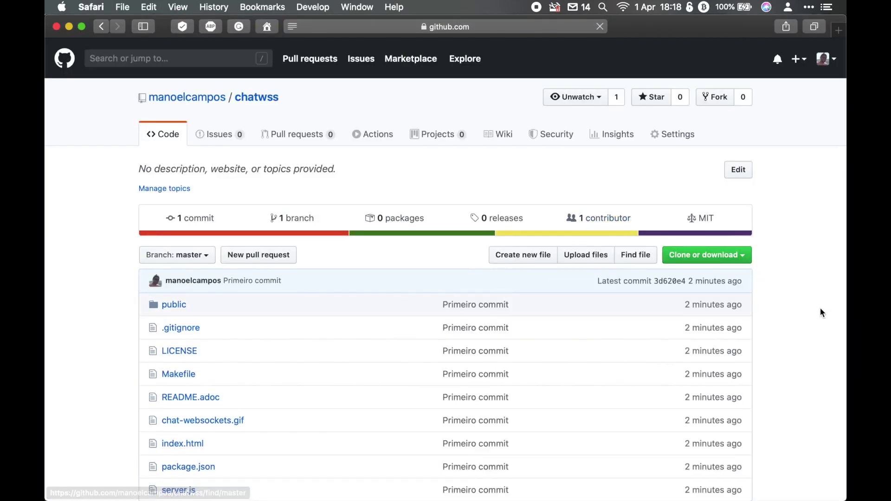
{"action": "scroll", "coordinate": [295, 371], "scroll_direction": "down", "scroll_amount": 2}
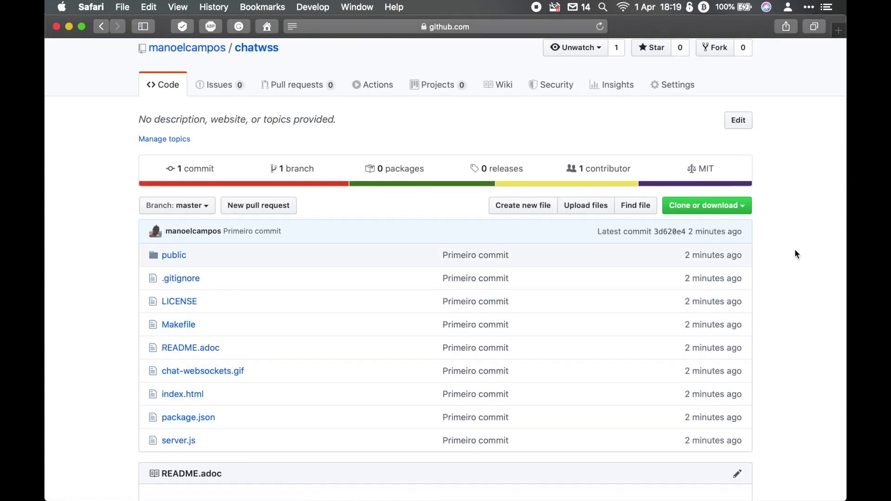
{"action": "scroll", "coordinate": [795, 253], "scroll_direction": "up", "scroll_amount": 2}
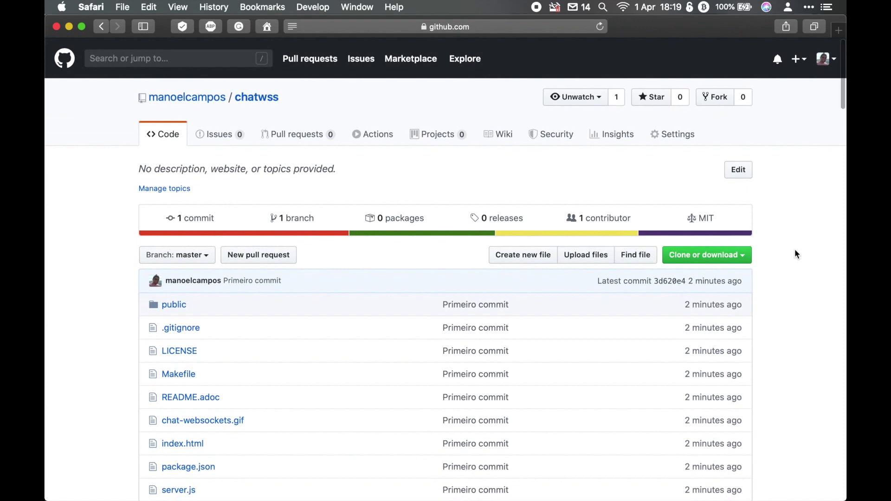
Open heroku.com in a new browser tab and log in to the account with the prefilled credentials.
{"action": "key", "text": "super+t"}
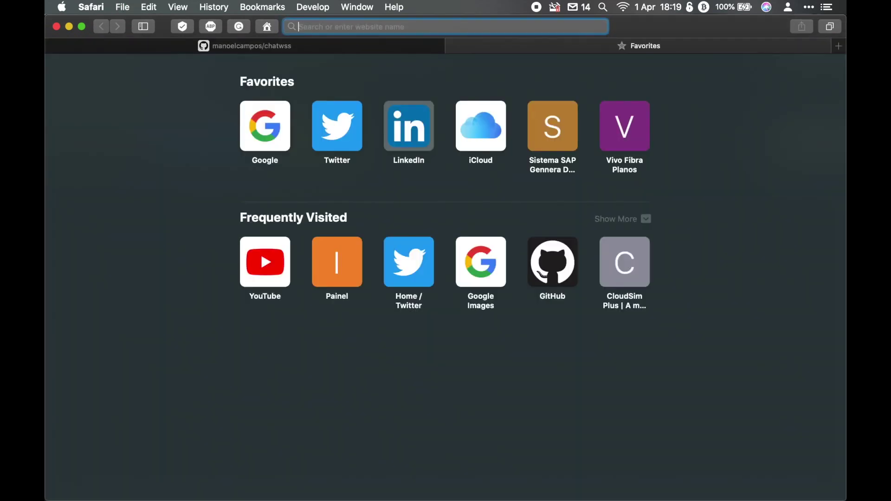
{"action": "type", "text": "heroku.com"}
{"action": "key", "text": "Return"}
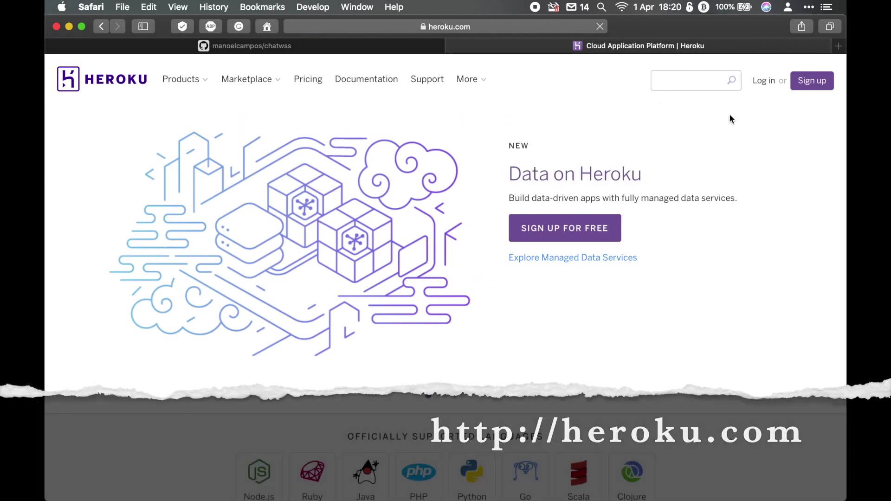
{"action": "left_click", "coordinate": [761, 88]}
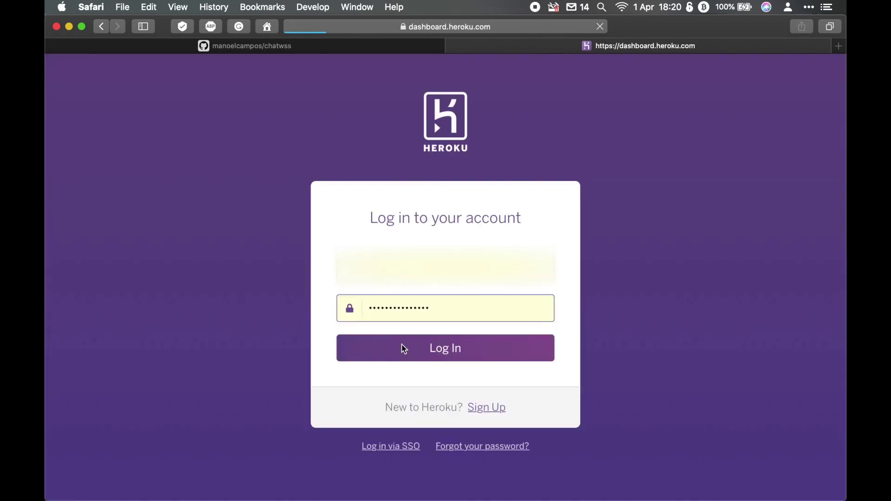
{"action": "left_click", "coordinate": [404, 349]}
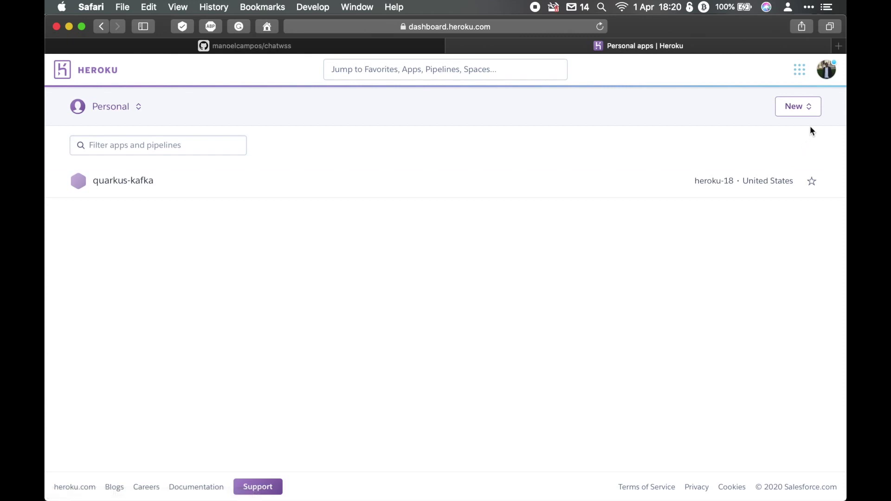
Start a new Heroku app and enter the name chatwss, copied from the GitHub repository page, as its app name.
{"action": "left_click", "coordinate": [811, 107]}
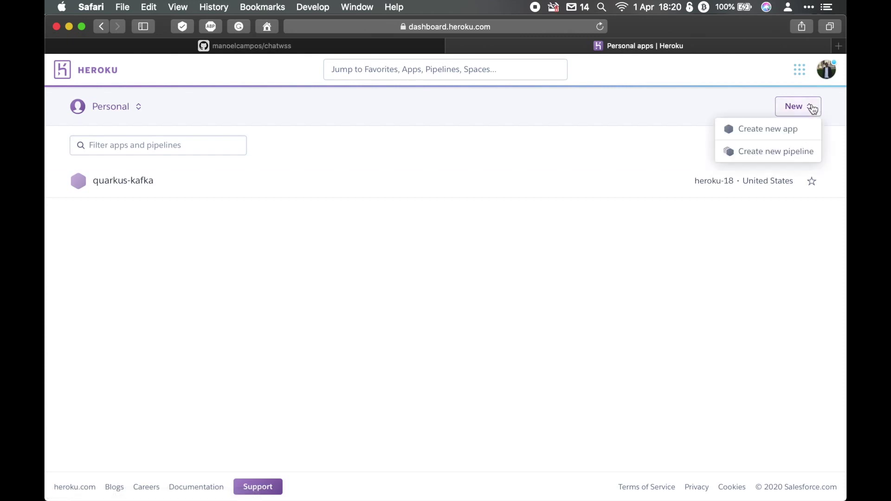
{"action": "left_click", "coordinate": [807, 136]}
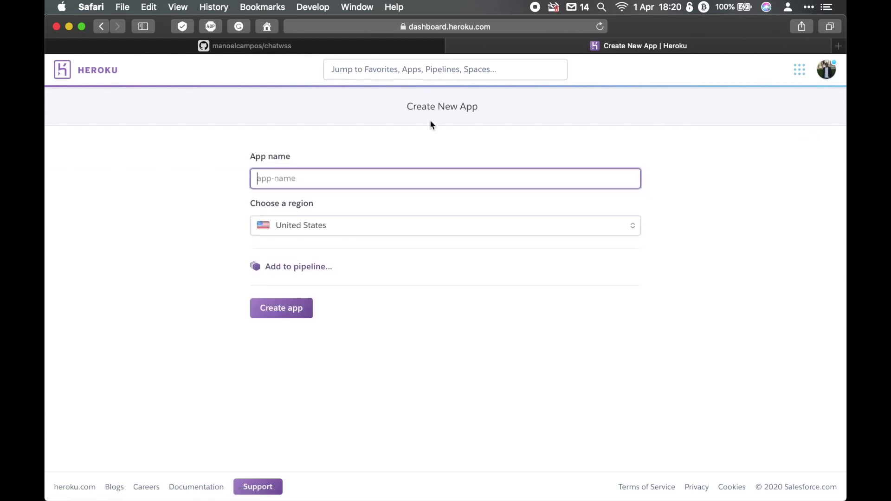
{"action": "left_click", "coordinate": [309, 51]}
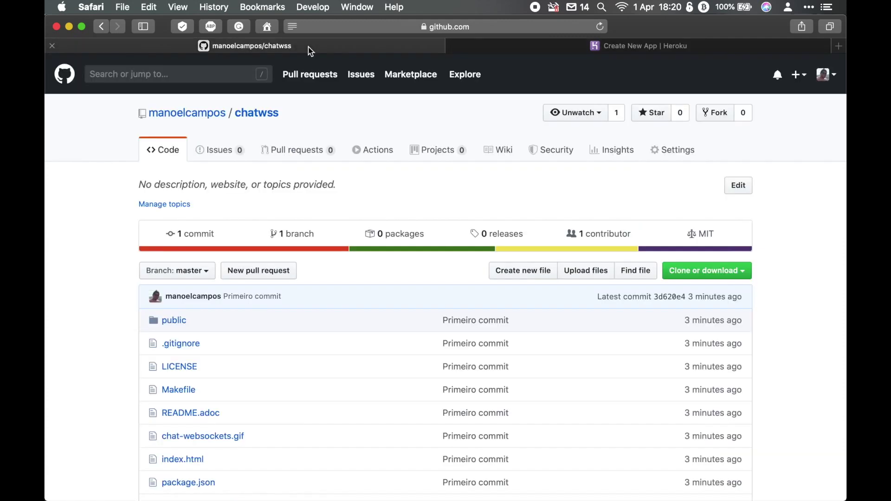
{"action": "left_click_drag", "start_coordinate": [280, 113], "coordinate": [237, 117]}
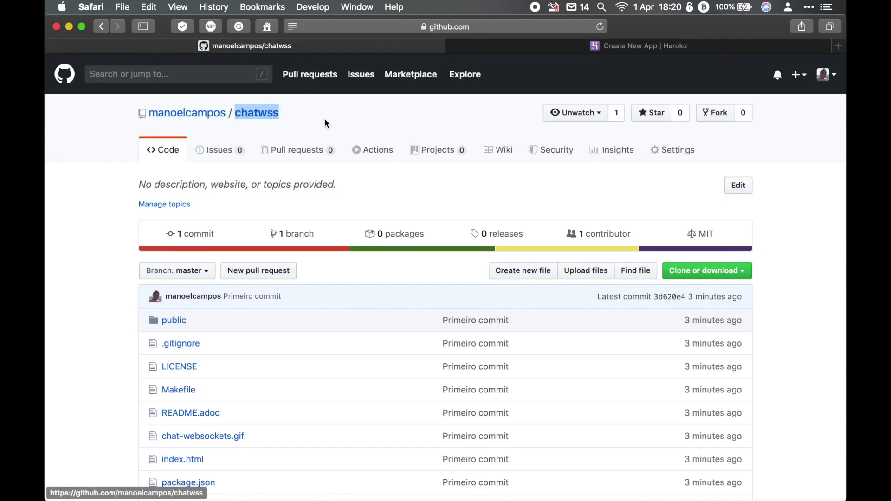
{"action": "key", "text": "super+c"}
{"action": "left_click", "coordinate": [460, 46]}
{"action": "key", "text": "super+v"}
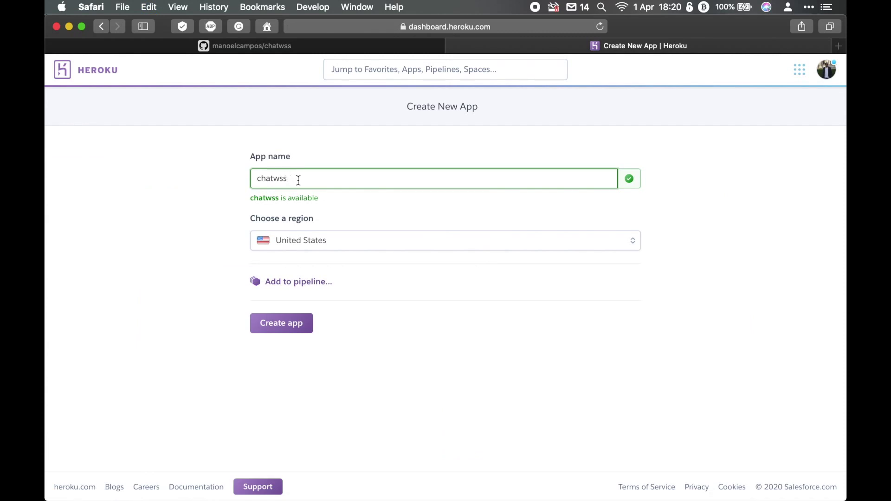
Keep chatwss as the app name, choose United States as the region and create the Heroku app.
{"action": "key", "text": "BackSpace"}
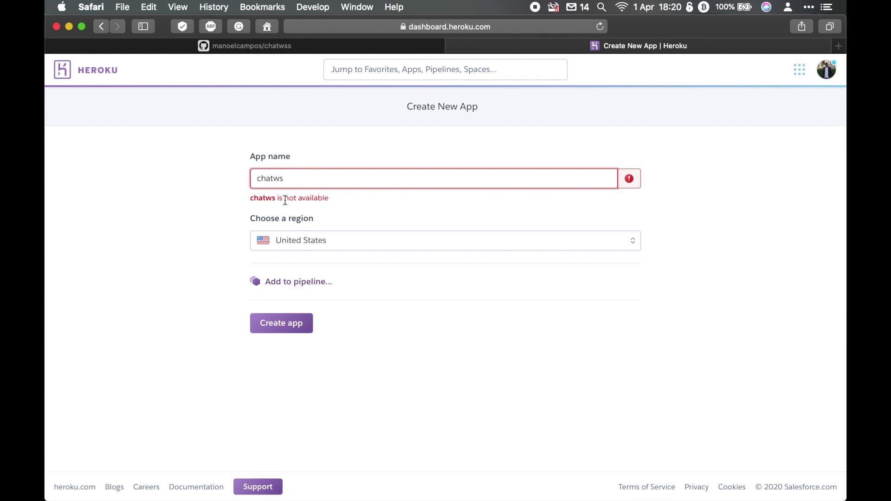
{"action": "type", "text": "s"}
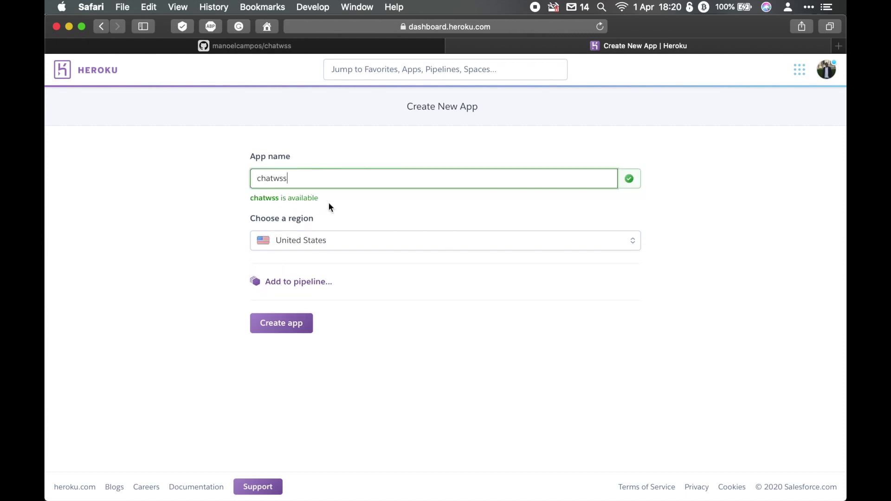
{"action": "left_click", "coordinate": [363, 239]}
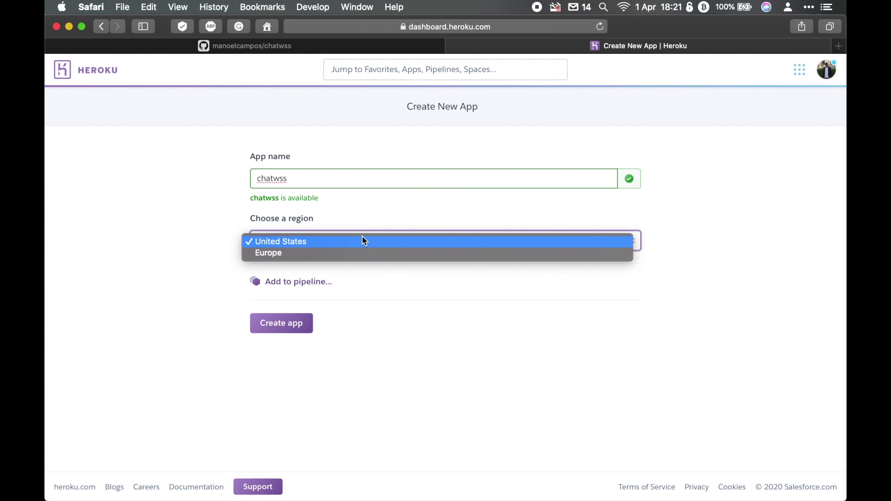
{"action": "left_click", "coordinate": [364, 241]}
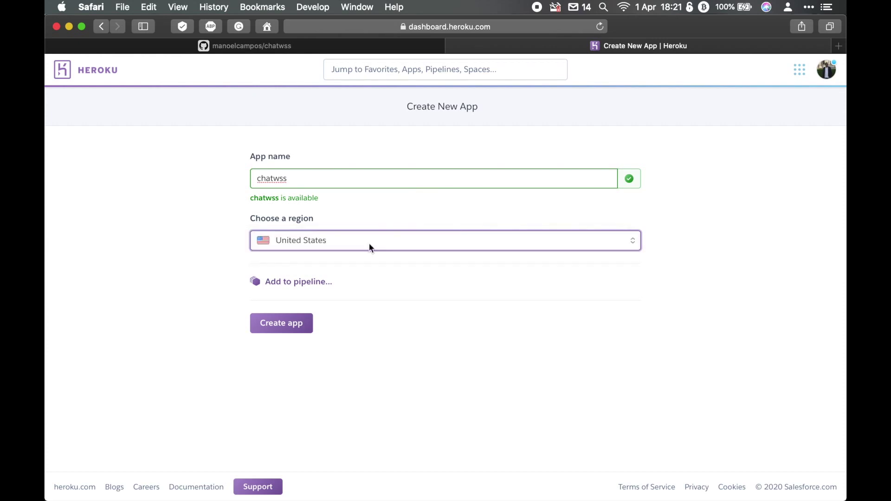
{"action": "left_click", "coordinate": [307, 332]}
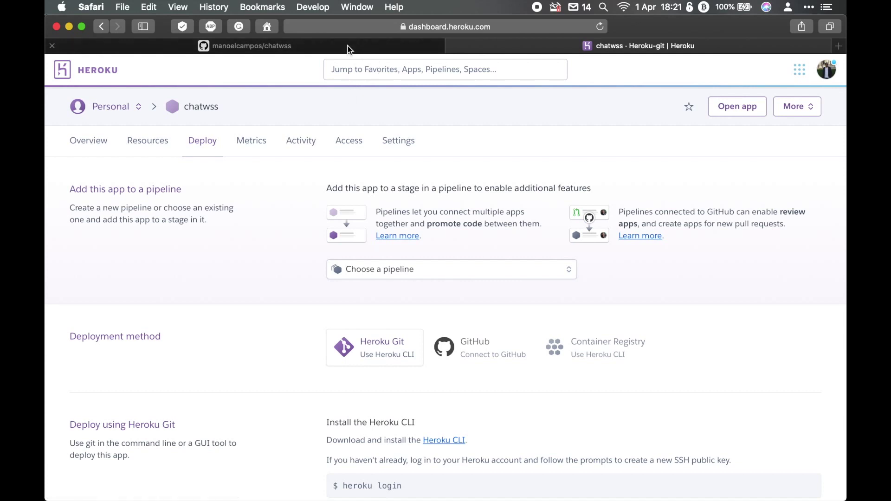
Choose GitHub as the deployment method and search the account's repositories for chatwss.
{"action": "left_click", "coordinate": [497, 343]}
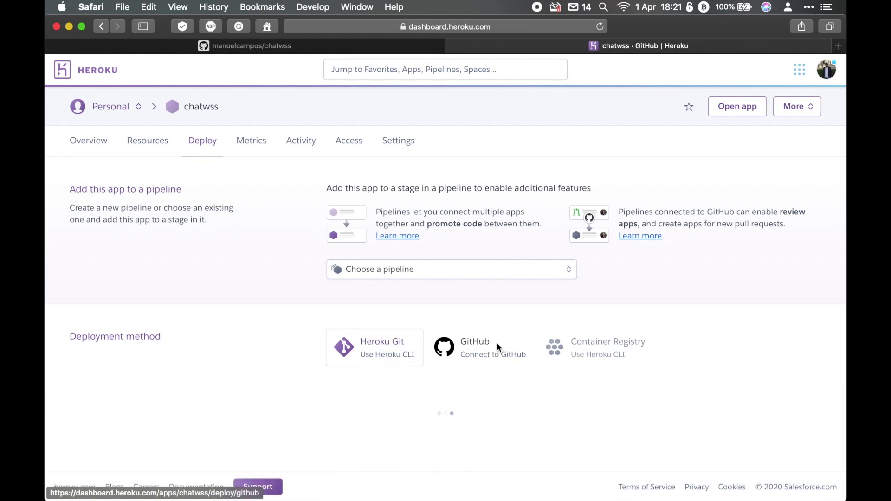
{"action": "scroll", "coordinate": [497, 343], "scroll_direction": "down", "scroll_amount": 2}
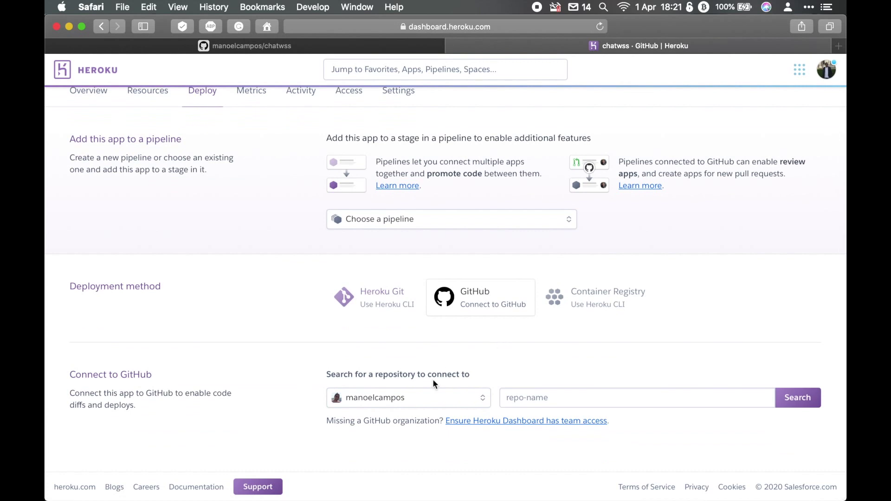
{"action": "left_click", "coordinate": [450, 402]}
{"action": "left_click", "coordinate": [450, 398]}
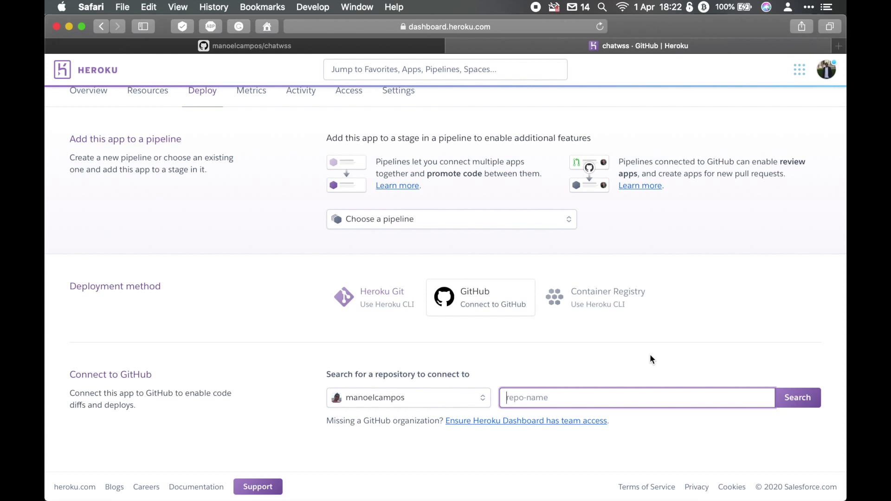
{"action": "type", "text": "chatwss"}
{"action": "left_click", "coordinate": [808, 398]}
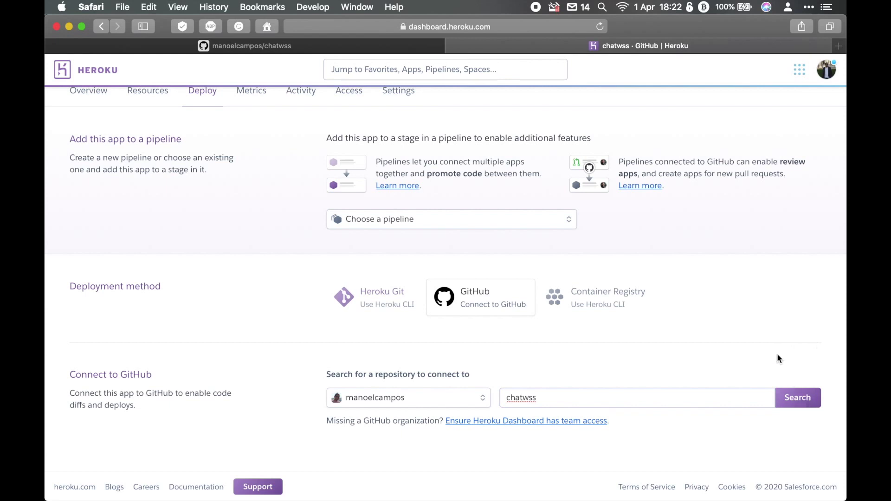
Connect the Heroku app to the chatwss repository found by the search.
{"action": "scroll", "coordinate": [749, 329], "scroll_direction": "down", "scroll_amount": 2}
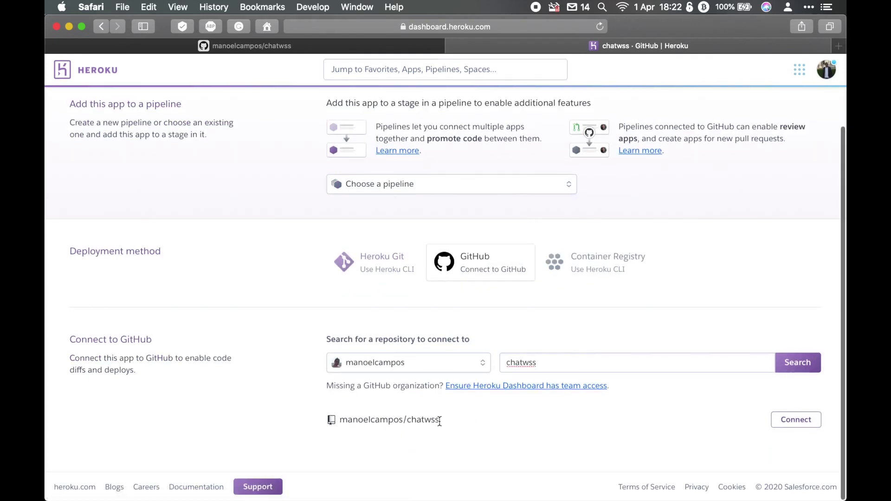
{"action": "double_click", "coordinate": [524, 364]}
{"action": "left_click", "coordinate": [525, 364]}
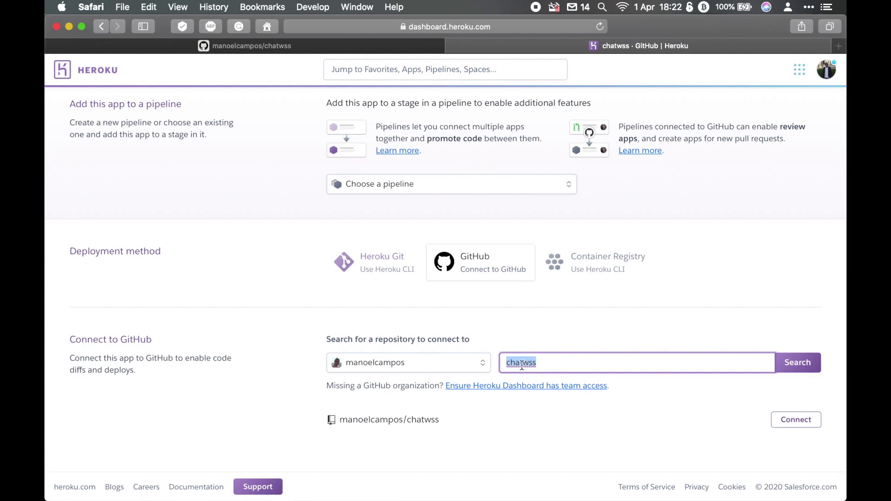
{"action": "left_click", "coordinate": [448, 419]}
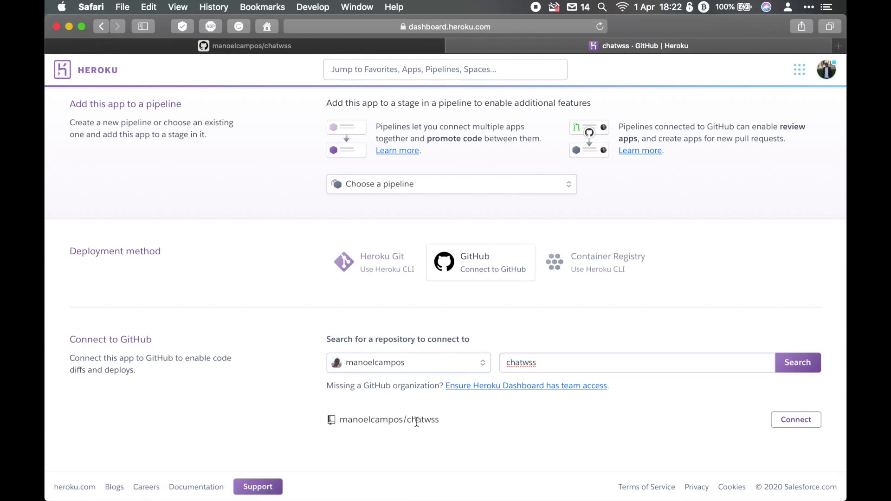
{"action": "left_click", "coordinate": [792, 420]}
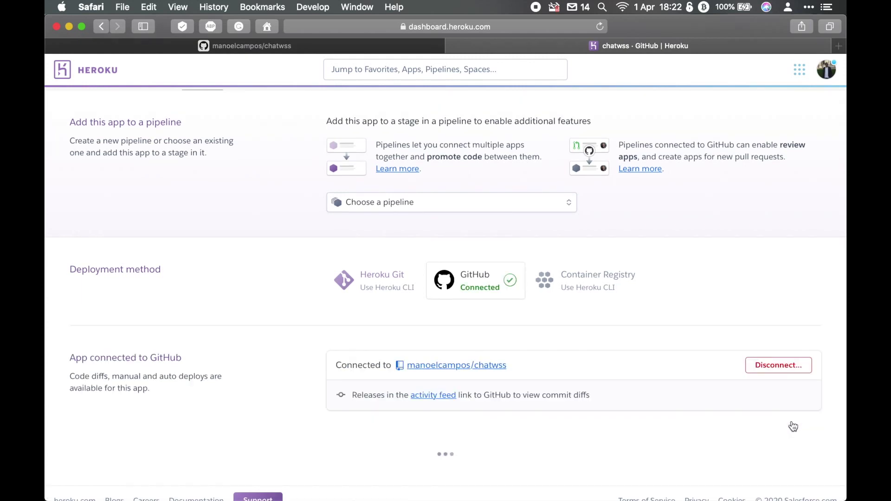
Examine the branches available in the chatwss repository on GitHub.
{"action": "scroll", "coordinate": [646, 330], "scroll_direction": "down", "scroll_amount": 5}
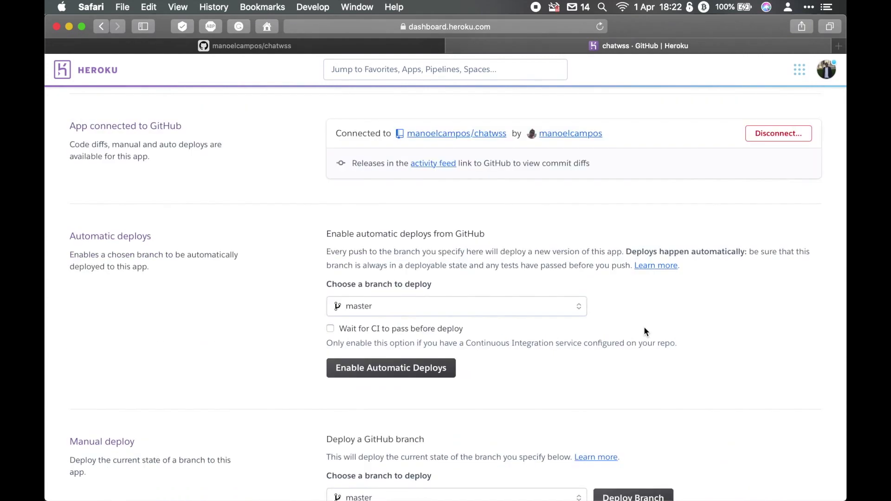
{"action": "left_click", "coordinate": [296, 46]}
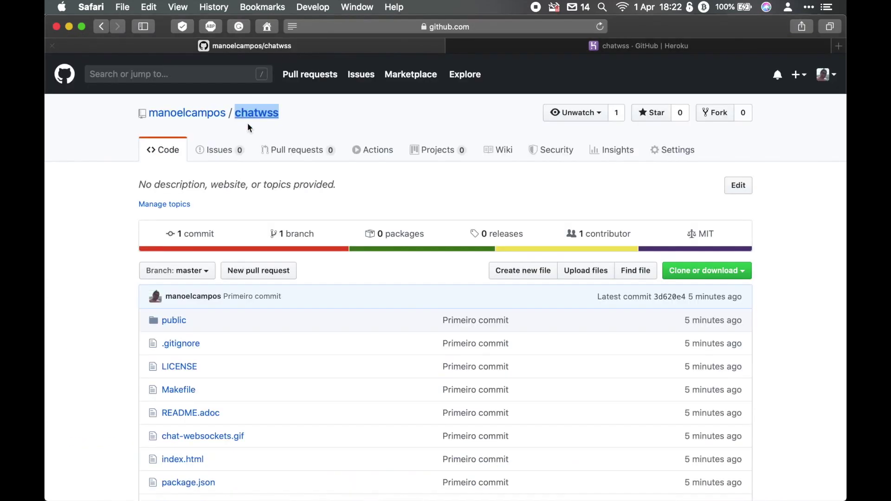
{"action": "left_click", "coordinate": [317, 130]}
{"action": "left_click", "coordinate": [215, 273]}
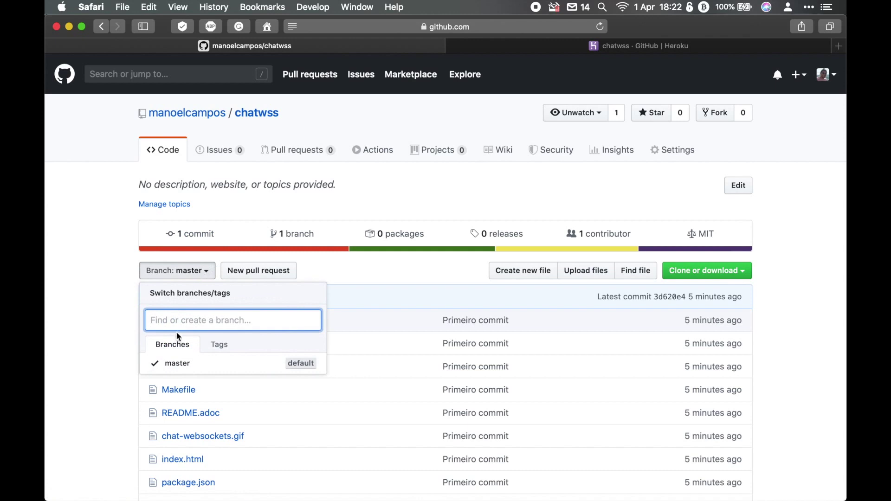
{"action": "left_click", "coordinate": [116, 256]}
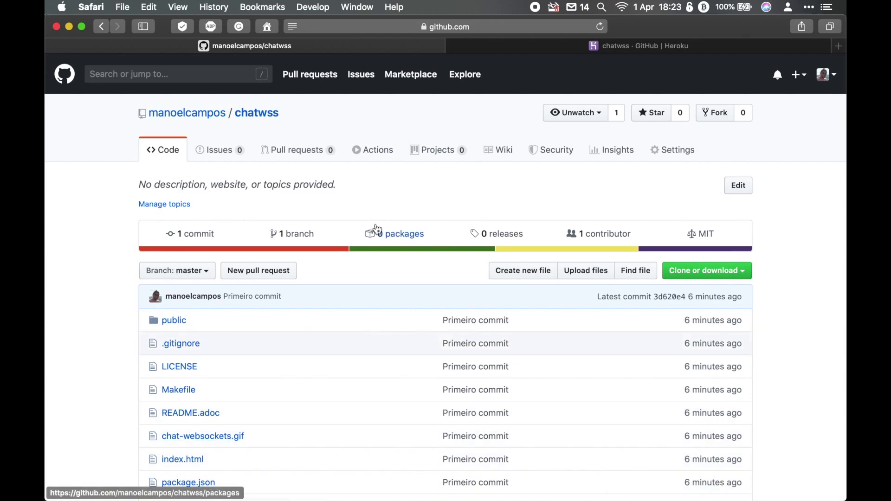
Return to the Heroku deployment page and enable automatic deploys from the master branch.
{"action": "left_click", "coordinate": [565, 46]}
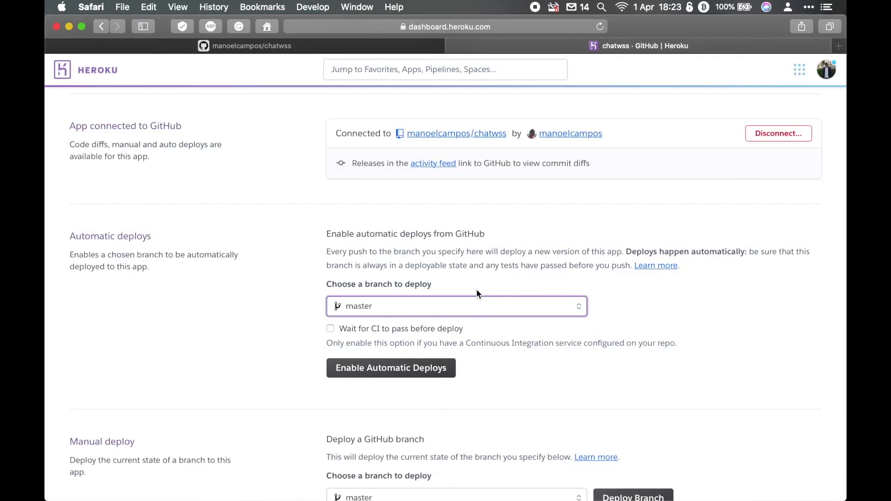
{"action": "left_click", "coordinate": [427, 314]}
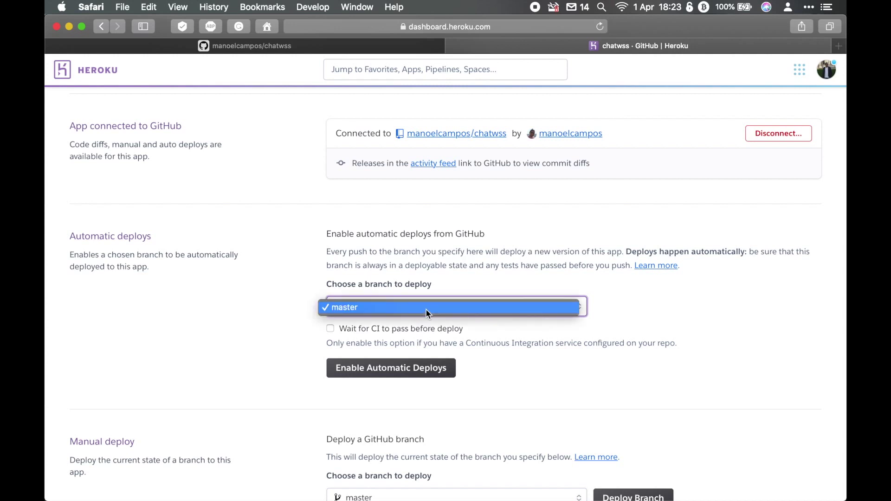
{"action": "left_click", "coordinate": [426, 310]}
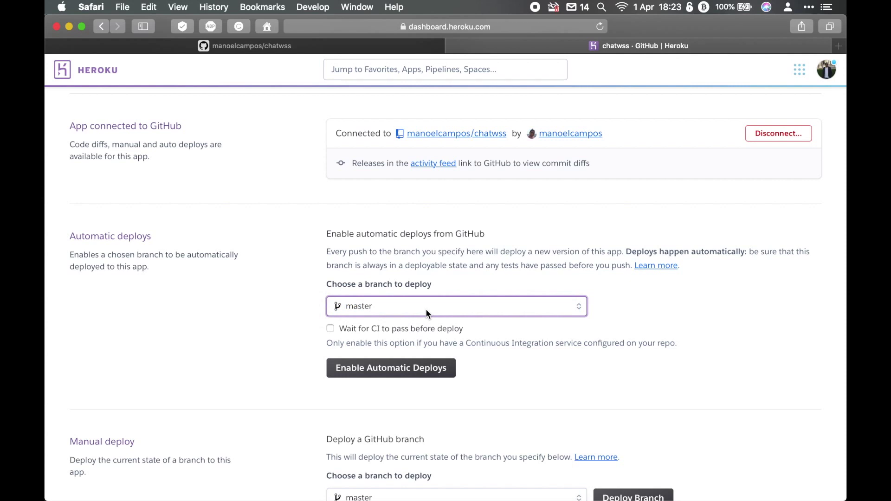
{"action": "left_click", "coordinate": [541, 388]}
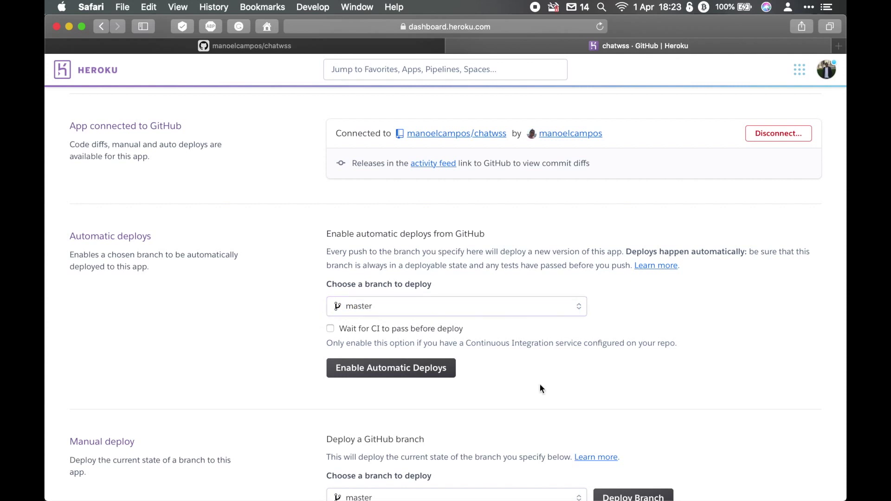
{"action": "scroll", "coordinate": [541, 389], "scroll_direction": "down", "scroll_amount": 2}
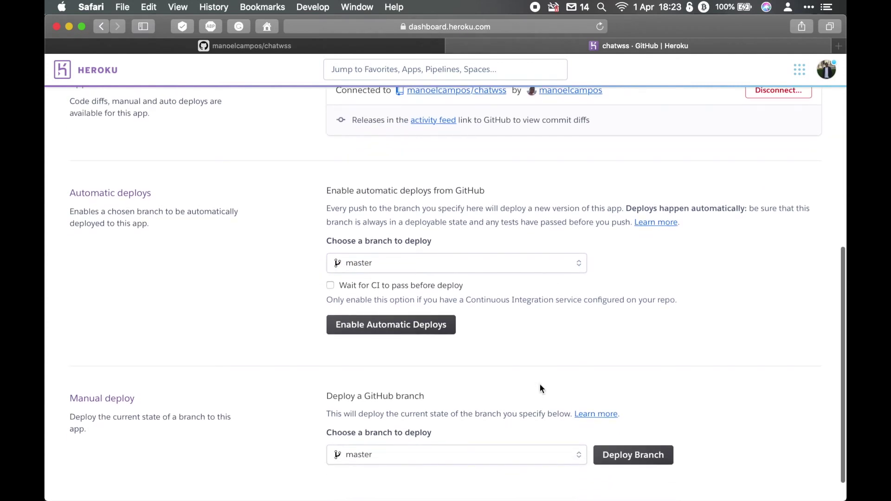
{"action": "left_click", "coordinate": [391, 325]}
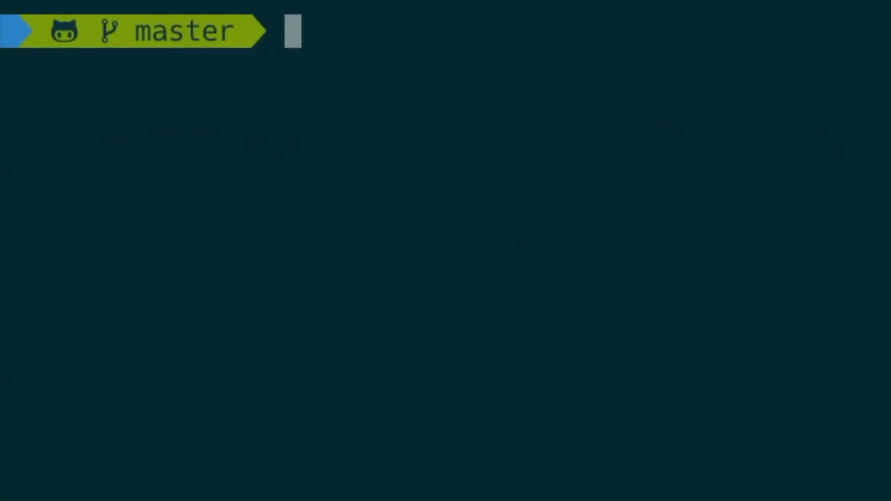
Switch to the terminal and enter the command git push at the project's master branch prompt.
{"action": "type", "text": "git push"}
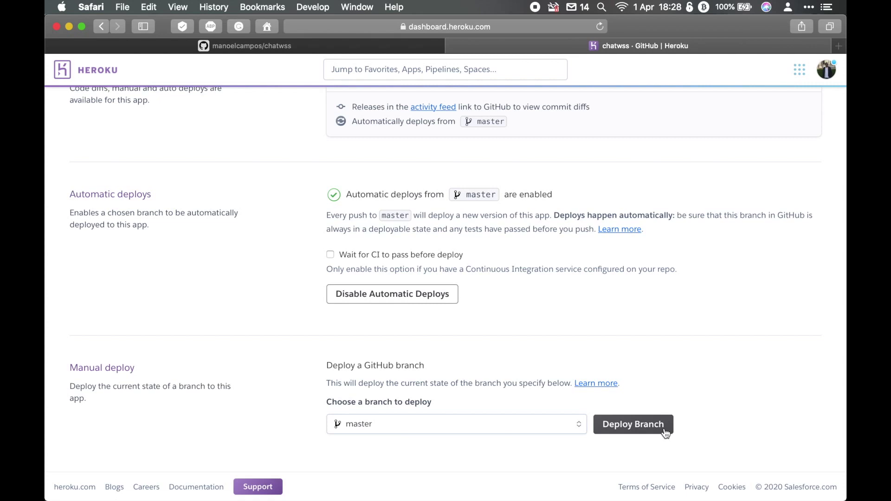
Back on the Heroku deployment page, manually deploy the master branch and view the deployed app.
{"action": "left_click", "coordinate": [665, 432]}
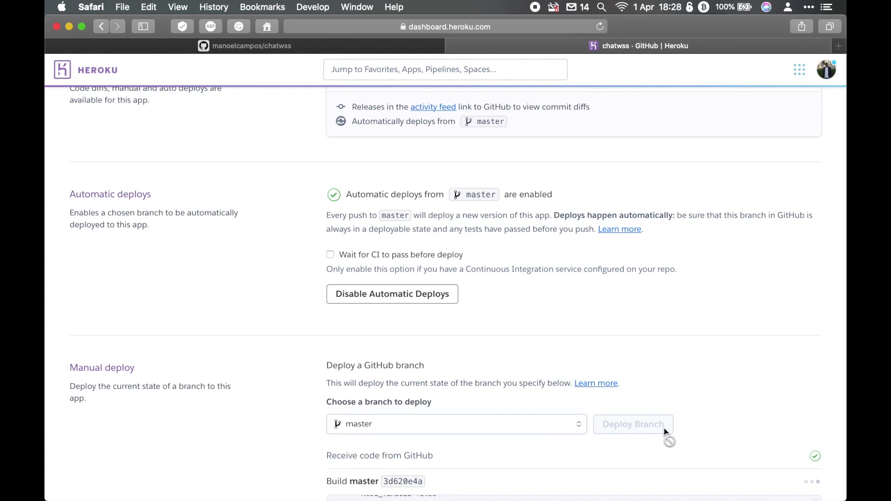
{"action": "scroll", "coordinate": [686, 430], "scroll_direction": "down", "scroll_amount": 5}
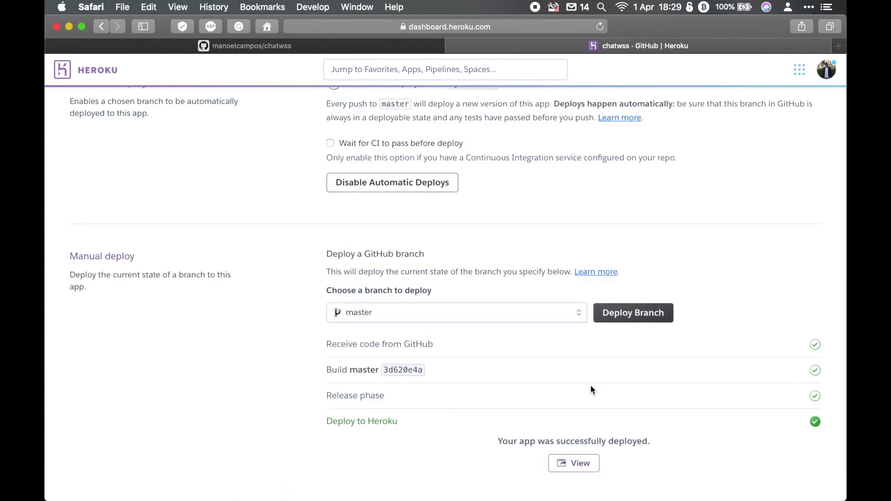
{"action": "scroll", "coordinate": [412, 375], "scroll_direction": "down", "scroll_amount": 2}
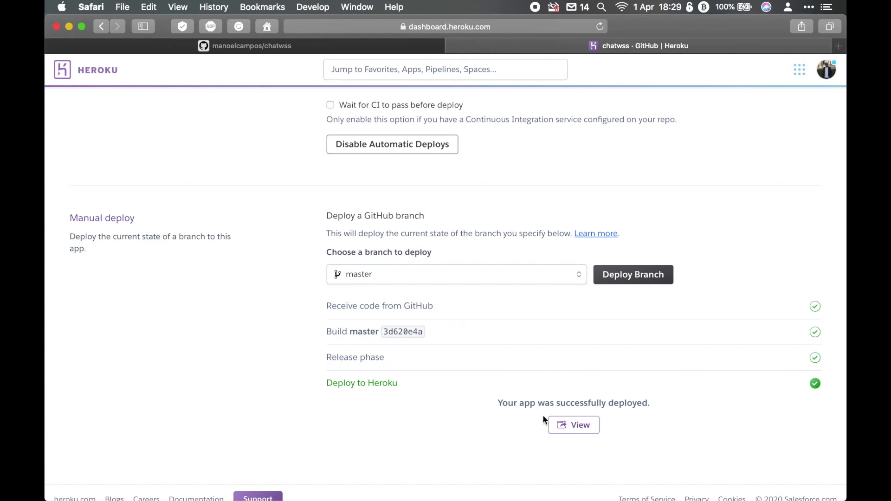
{"action": "left_click", "coordinate": [593, 435]}
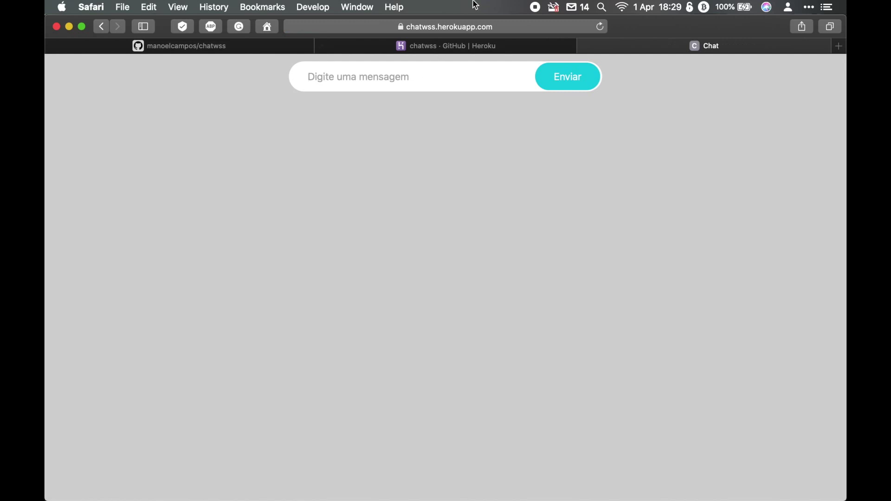
{"action": "left_click", "coordinate": [497, 27]}
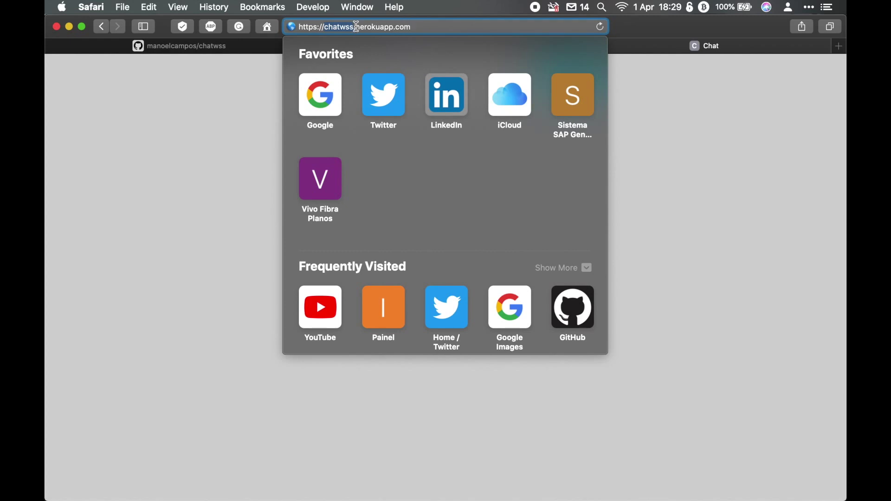
{"action": "left_click_drag", "start_coordinate": [355, 27], "coordinate": [422, 27]}
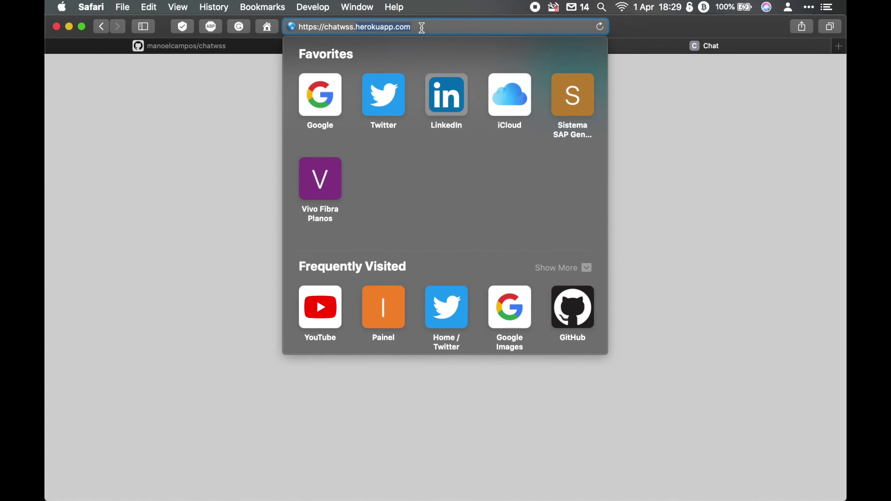
{"action": "left_click", "coordinate": [337, 28]}
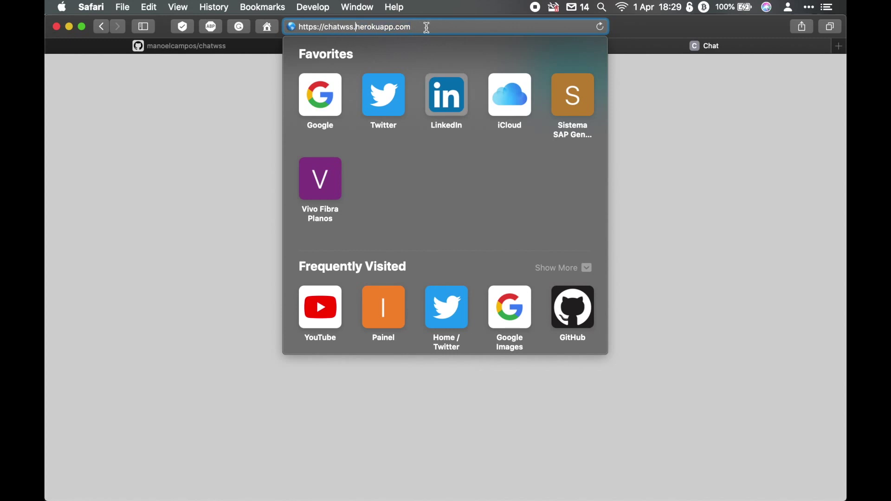
{"action": "left_click_drag", "start_coordinate": [427, 27], "coordinate": [356, 26]}
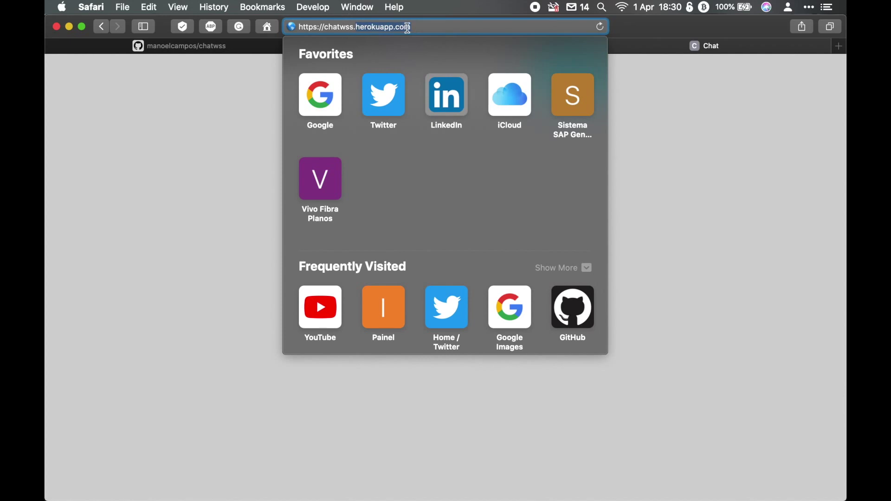
{"action": "left_click", "coordinate": [340, 27]}
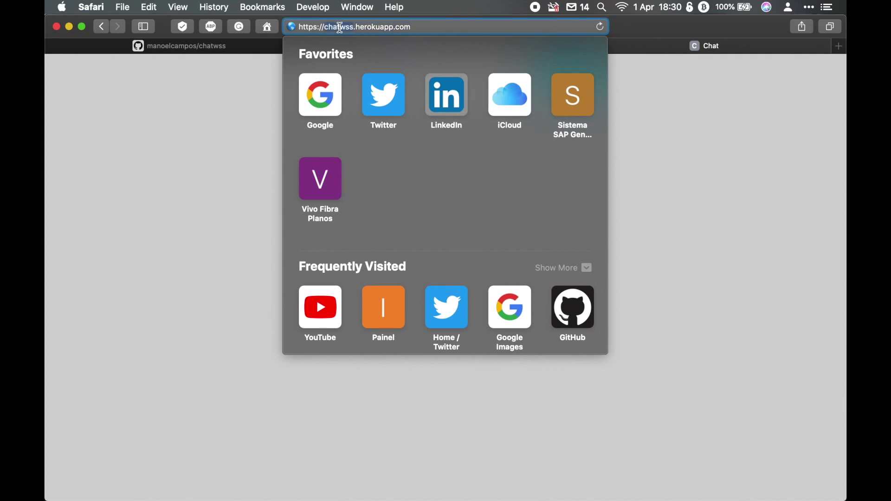
{"action": "key", "text": "super+a"}
{"action": "key", "text": "super+c"}
{"action": "left_click", "coordinate": [697, 150]}
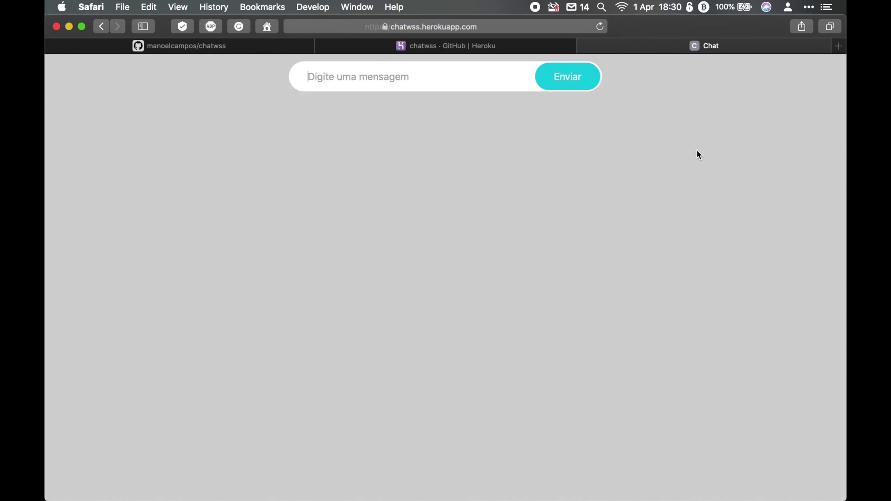
{"action": "key", "text": "super+t"}
{"action": "key", "text": "super+v"}
{"action": "key", "text": "Return"}
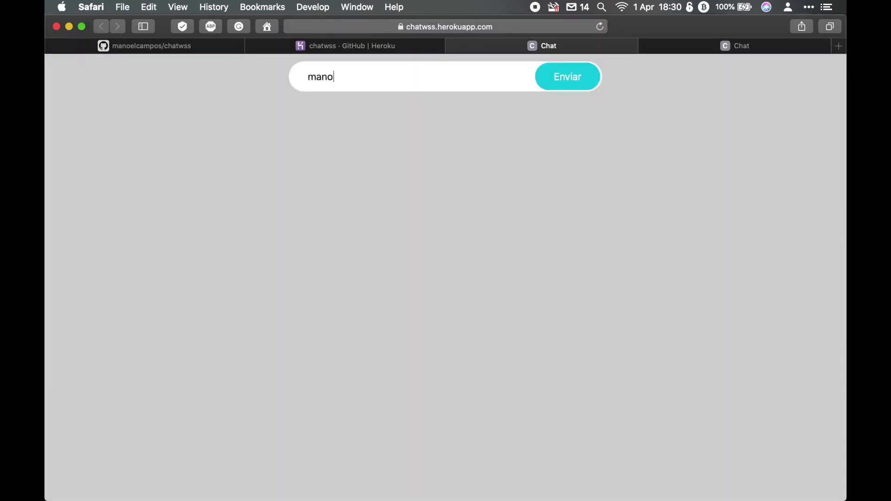
Join the conversation in the second chat tab under a second user's nickname.
{"action": "left_click", "coordinate": [706, 45]}
{"action": "type", "text": "raysa"}
{"action": "key", "text": "Return"}
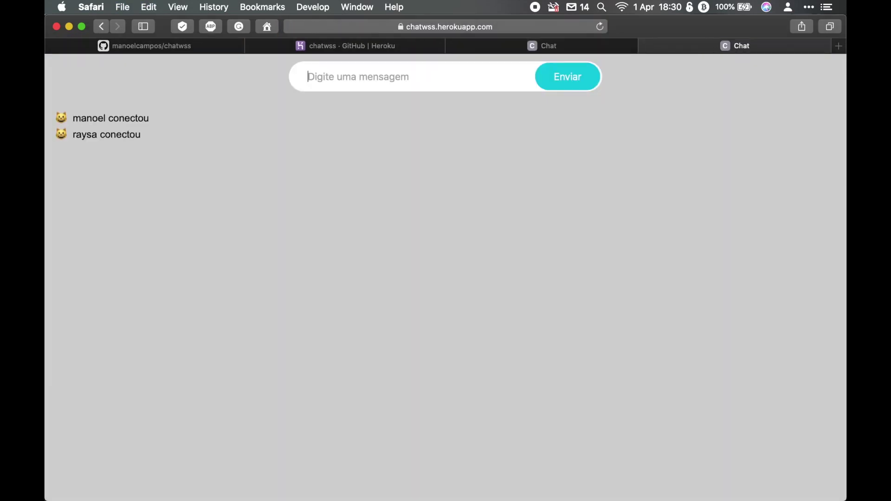
Send "Olá" from the first chat tab, reply "Como vai?" from the second, and check the reply in the first.
{"action": "left_click", "coordinate": [500, 43]}
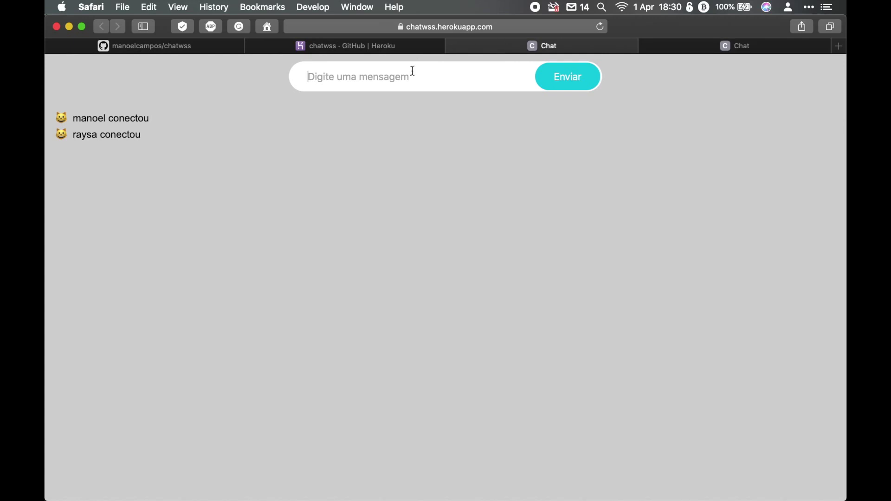
{"action": "type", "text": "Olá"}
{"action": "key", "text": "Return"}
{"action": "left_click", "coordinate": [700, 52]}
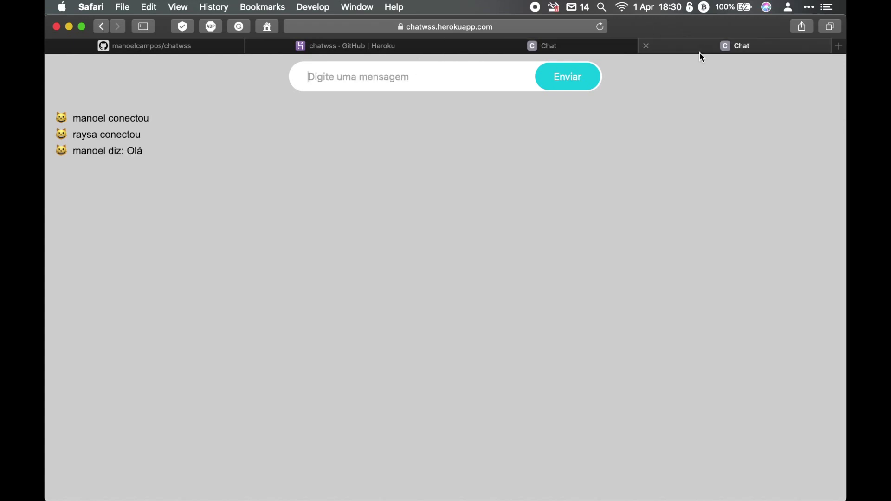
{"action": "type", "text": "Como vai?"}
{"action": "key", "text": "Return"}
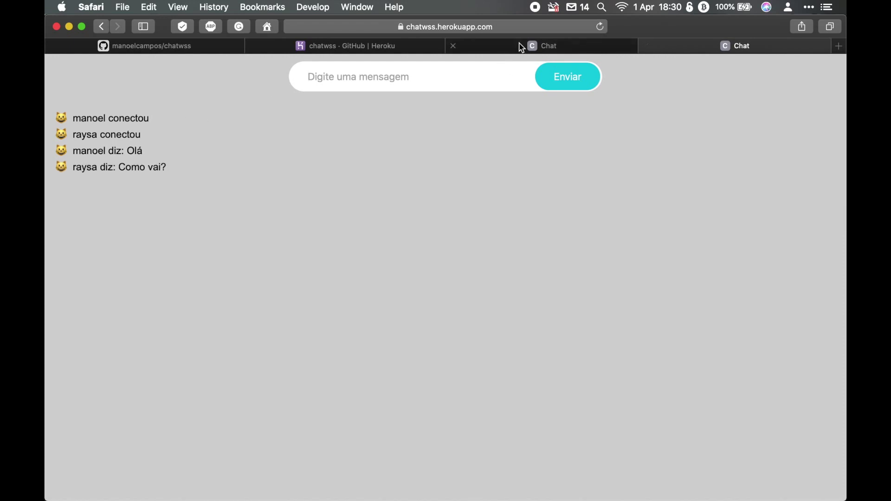
{"action": "left_click", "coordinate": [524, 46]}
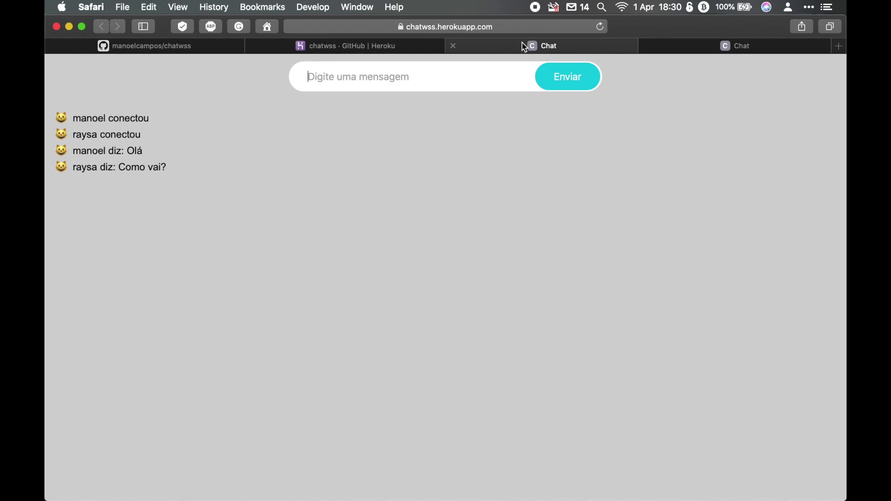
Switch to Visual Studio Code and open the sd-websockets-heroku project folder.
{"action": "key", "text": "super+Tab"}
{"action": "key", "text": "super+Tab"}
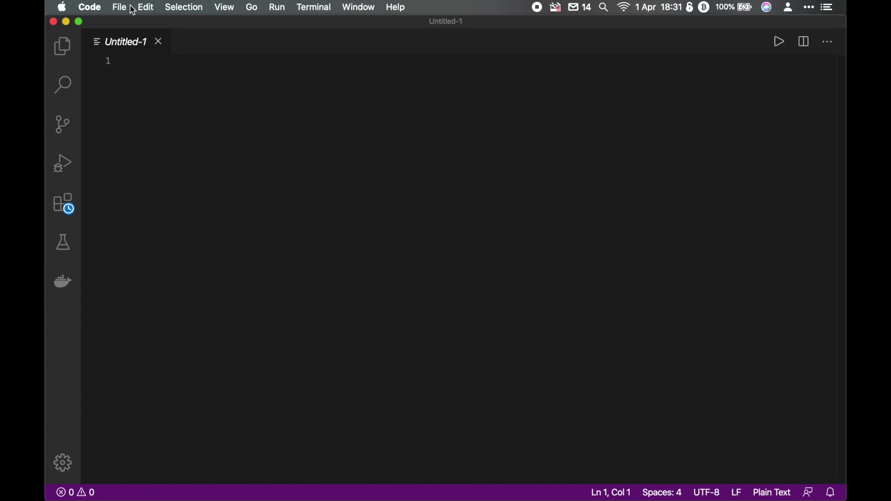
{"action": "left_click", "coordinate": [133, 8]}
{"action": "left_click", "coordinate": [159, 55]}
{"action": "key", "text": "super+o"}
{"action": "left_click", "coordinate": [354, 161]}
{"action": "double_click", "coordinate": [353, 160]}
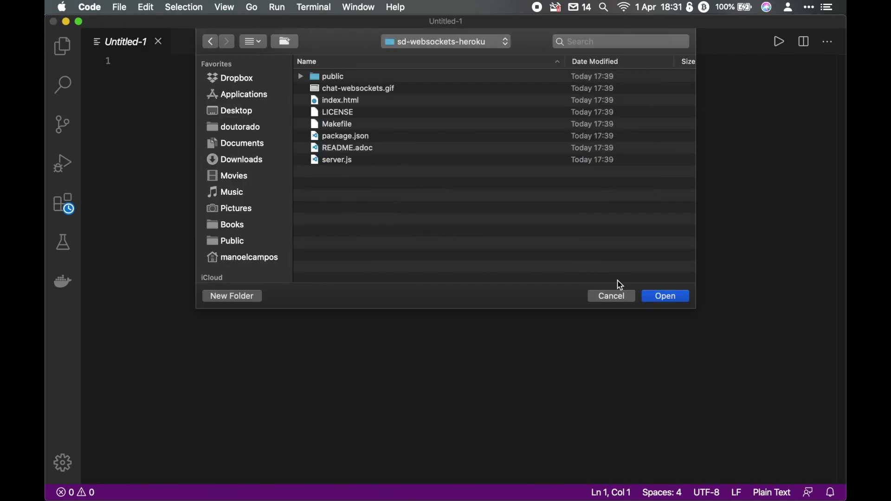
{"action": "left_click", "coordinate": [667, 297]}
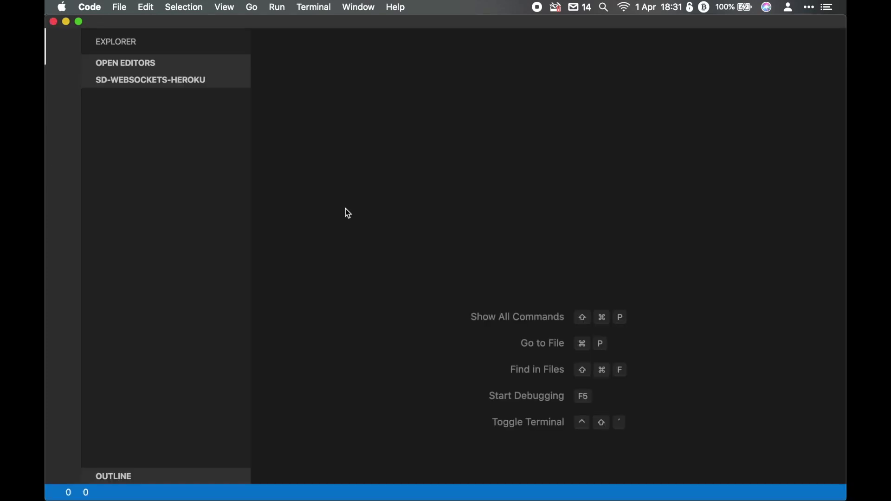
Extend the message input's placeholder in index.html to "Digite uma mensagem e pressione ENTER para enviar" and save the file.
{"action": "left_click", "coordinate": [763, 202]}
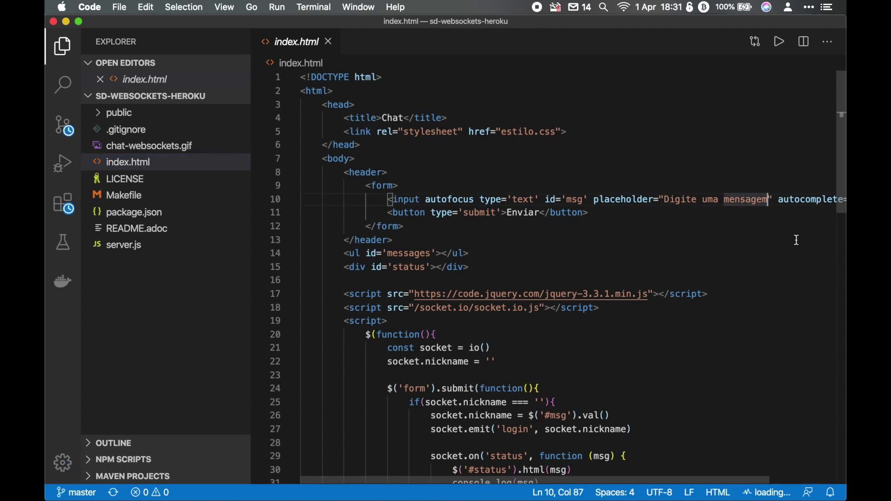
{"action": "type", "text": "e pressione ente"}
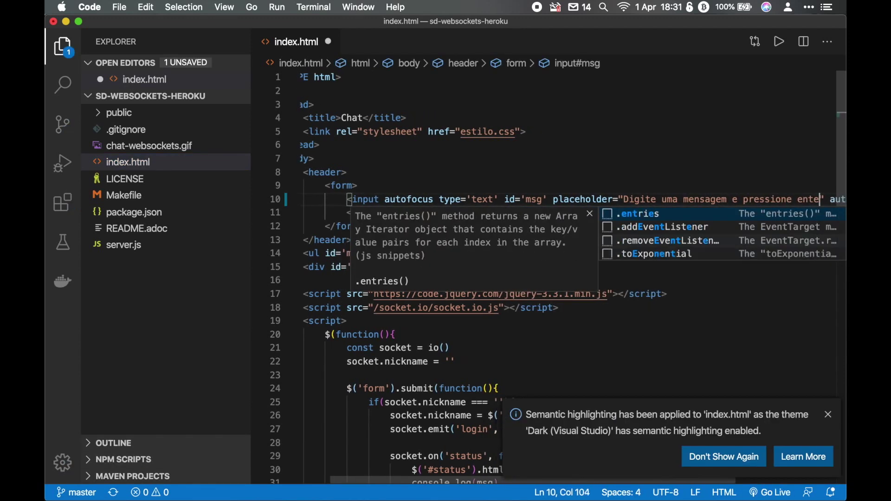
{"action": "key", "text": "BackSpace"}
{"action": "key", "text": "BackSpace"}
{"action": "type", "text": "ENTER "}
{"action": "type", "text": "para enviar"}
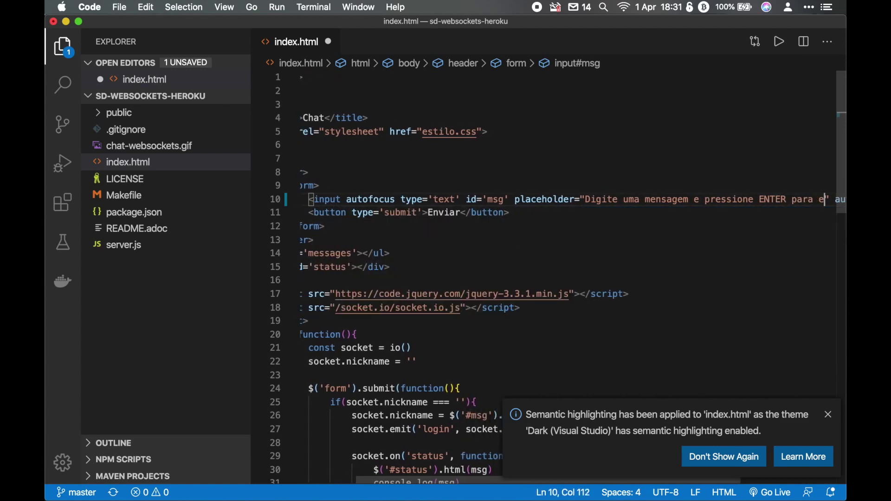
{"action": "key", "text": "super+s"}
In the terminal, check the repository with git status and stage all changes with git add.
{"action": "left_click", "coordinate": [614, 129]}
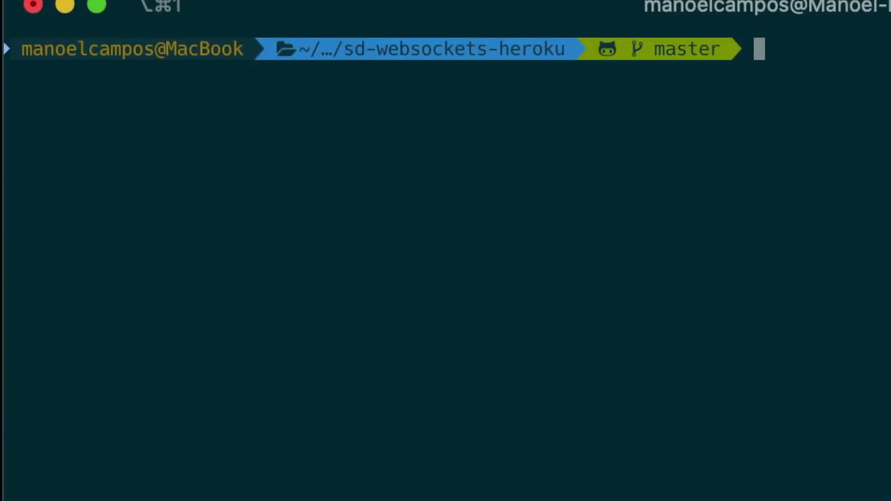
{"action": "type", "text": "git status"}
{"action": "key", "text": "Return"}
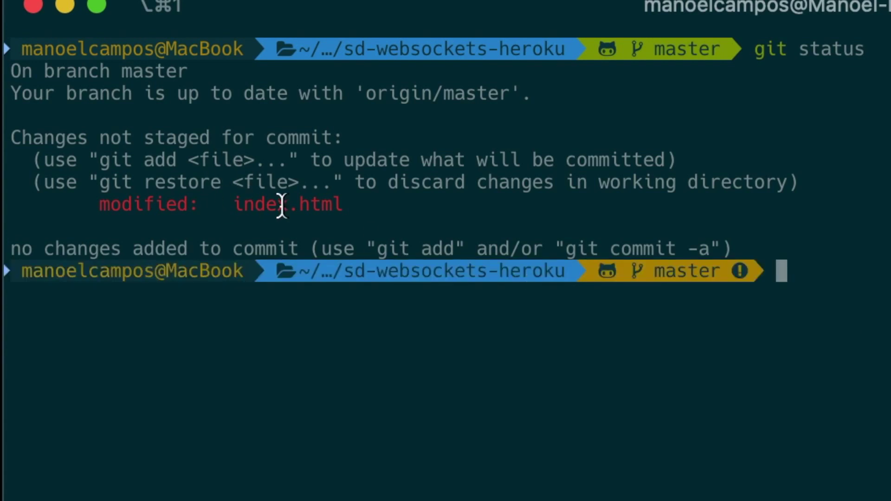
{"action": "type", "text": "git add ."}
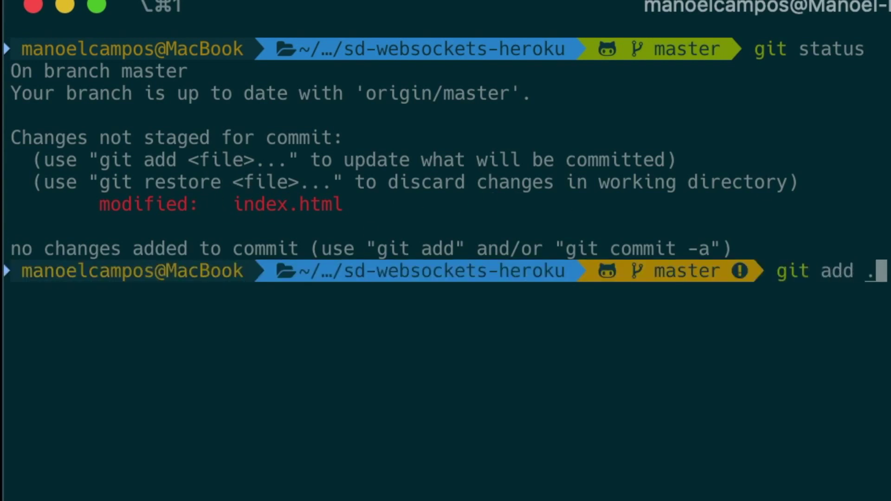
{"action": "key", "text": "Return"}
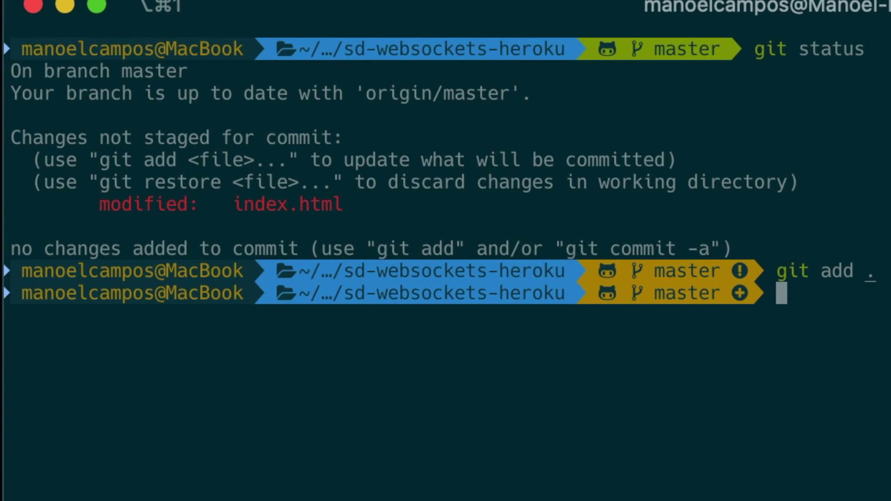
Commit the staged change with the message "Alteração do placeholder no index.html".
{"action": "type", "text": "git commit"}
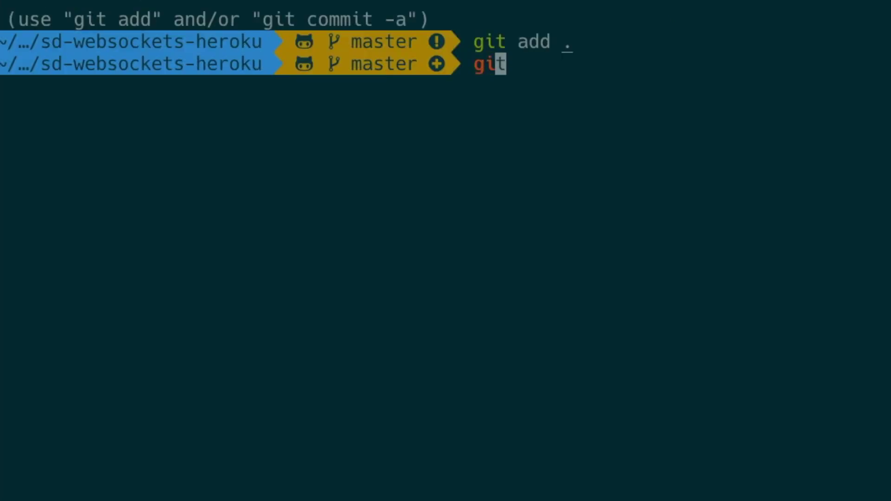
{"action": "type", "text": " -m \"Alteração da mensagem no index.html\""}
{"action": "key", "text": "Left"}
{"action": "key", "text": "Left"}
{"action": "key", "text": "Left"}
{"action": "key", "text": "Left"}
{"action": "key", "text": "Left"}
{"action": "key", "text": "Left"}
{"action": "key", "text": "Left"}
{"action": "key", "text": "Left"}
{"action": "key", "text": "Left"}
{"action": "key", "text": "Left"}
{"action": "key", "text": "Left"}
{"action": "key", "text": "Left"}
{"action": "key", "text": "Left"}
{"action": "key", "text": "Left"}
{"action": "key", "text": "Left"}
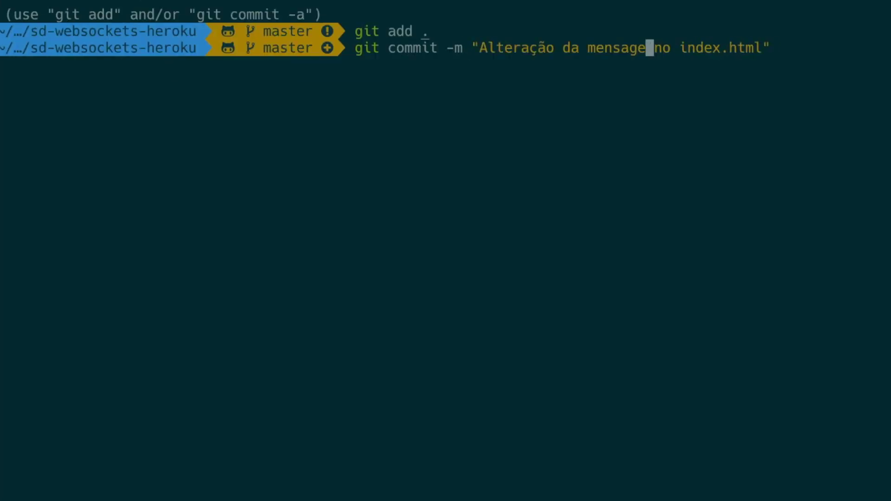
{"action": "key", "text": "BackSpace"}
{"action": "key", "text": "BackSpace"}
{"action": "key", "text": "BackSpace"}
{"action": "key", "text": "BackSpace"}
{"action": "key", "text": "BackSpace"}
{"action": "key", "text": "BackSpace"}
{"action": "key", "text": "BackSpace"}
{"action": "key", "text": "BackSpace"}
{"action": "key", "text": "BackSpace"}
{"action": "key", "text": "BackSpace"}
{"action": "type", "text": "do placeholder"}
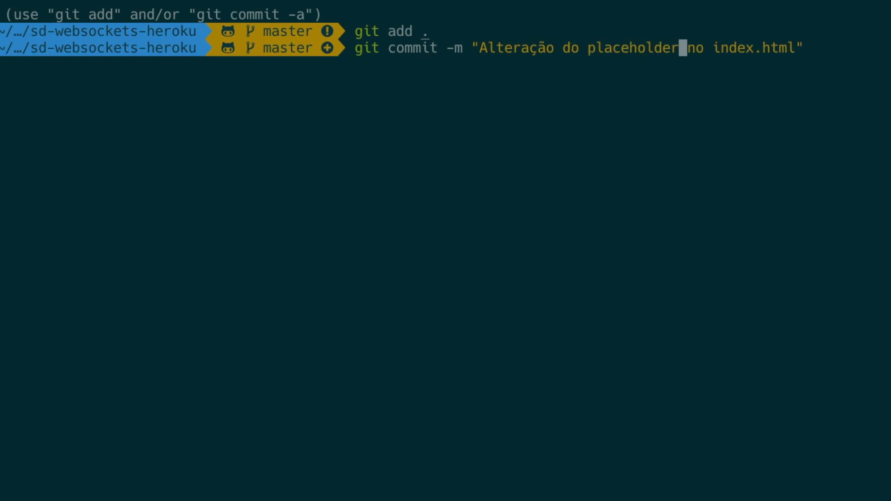
{"action": "key", "text": "Return"}
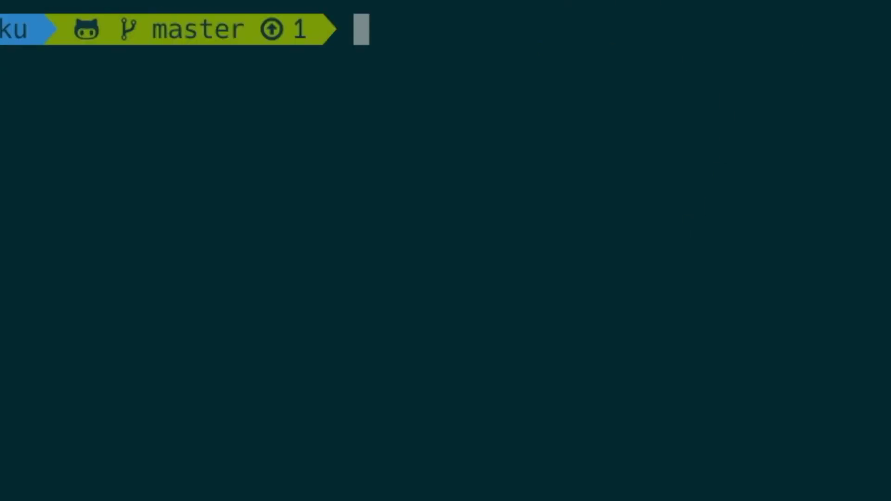
Push the commit with git push and check the chatwss repository page on GitHub in Safari.
{"action": "type", "text": "git push"}
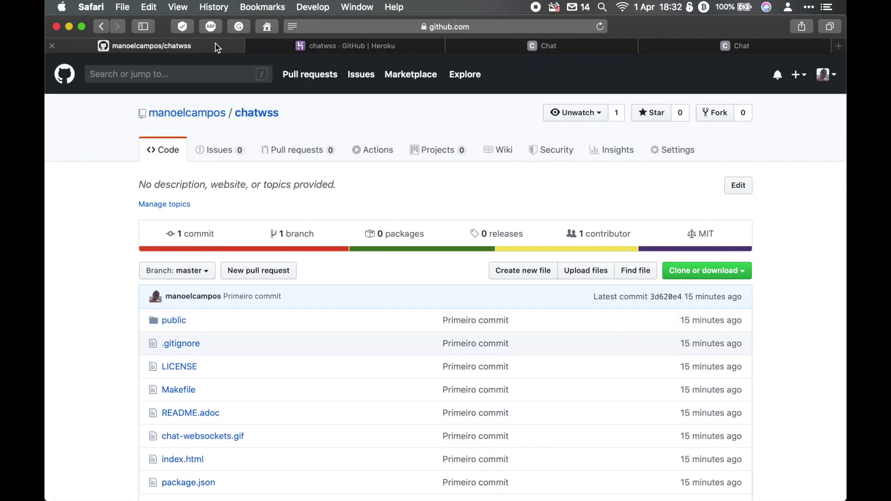
{"action": "left_click", "coordinate": [640, 230]}
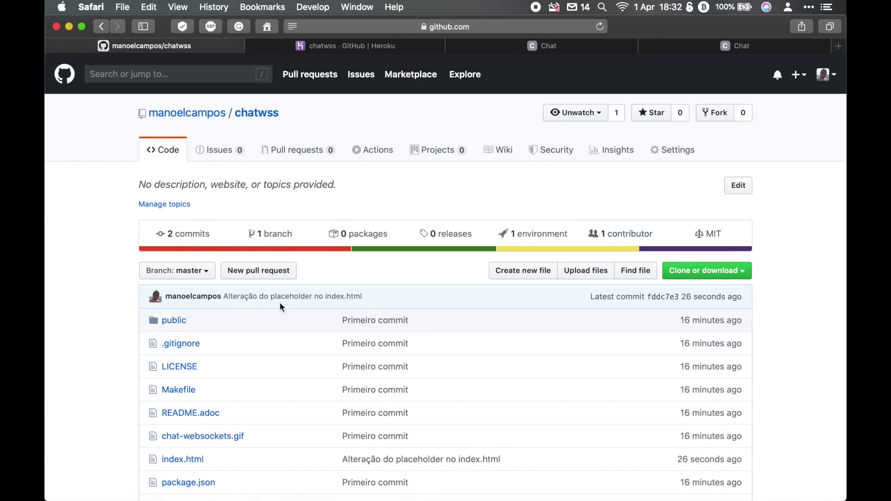
View the Heroku deployment page, then reload the deployed chat in the second chat tab to inspect its input placeholder.
{"action": "left_click", "coordinate": [389, 44]}
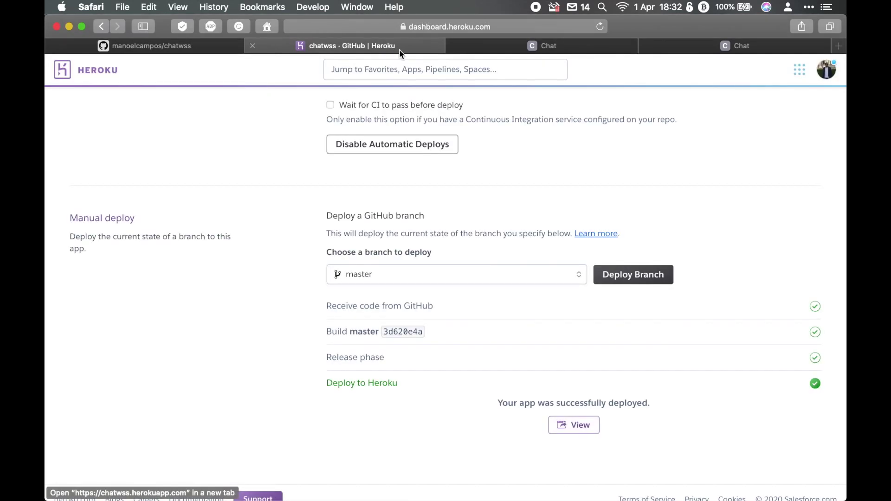
{"action": "left_click", "coordinate": [686, 49]}
{"action": "key", "text": "super+r"}
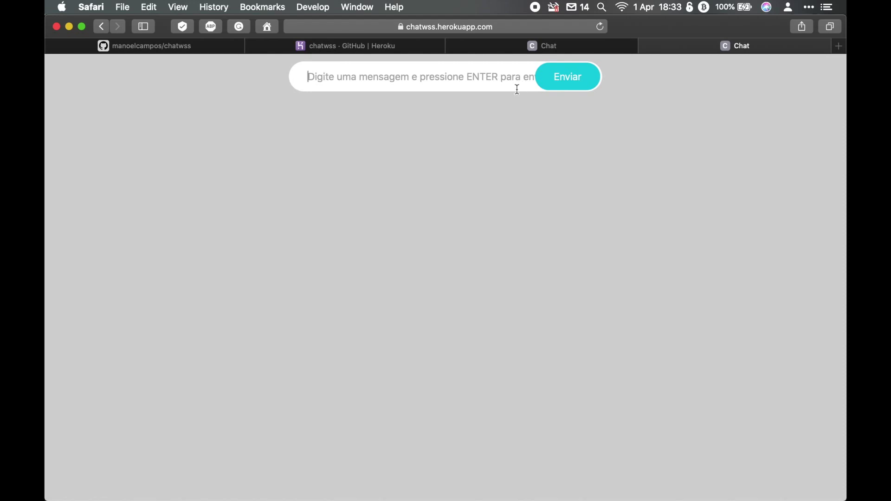
{"action": "left_click", "coordinate": [332, 69]}
Examine the dependencies and the start script in the GitHub repository's package.json, then return to the file list.
{"action": "left_click", "coordinate": [171, 50]}
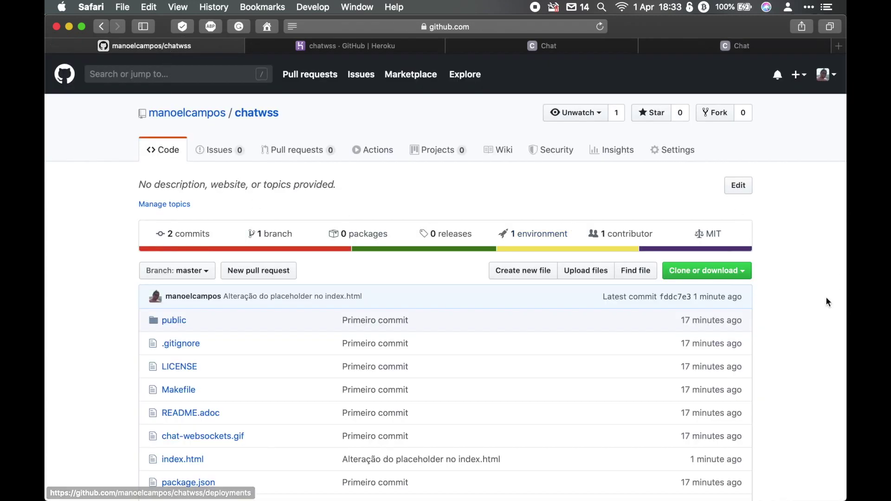
{"action": "scroll", "coordinate": [827, 299], "scroll_direction": "down", "scroll_amount": 4}
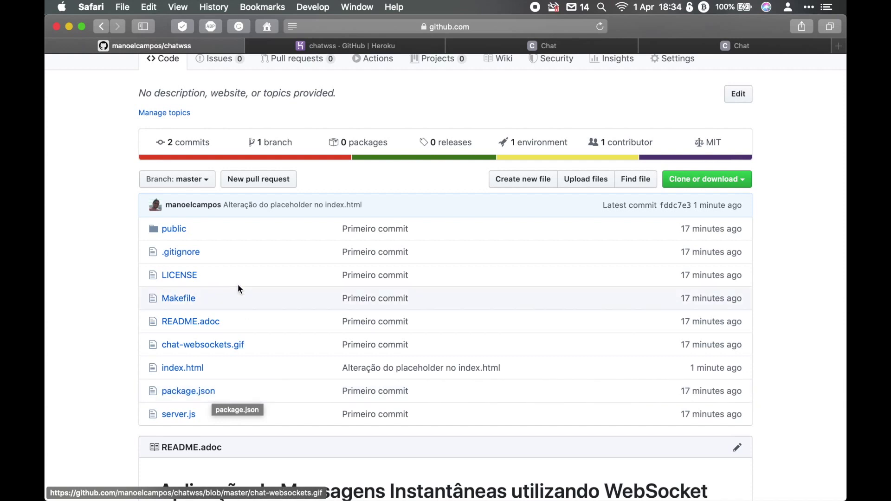
{"action": "left_click", "coordinate": [187, 393]}
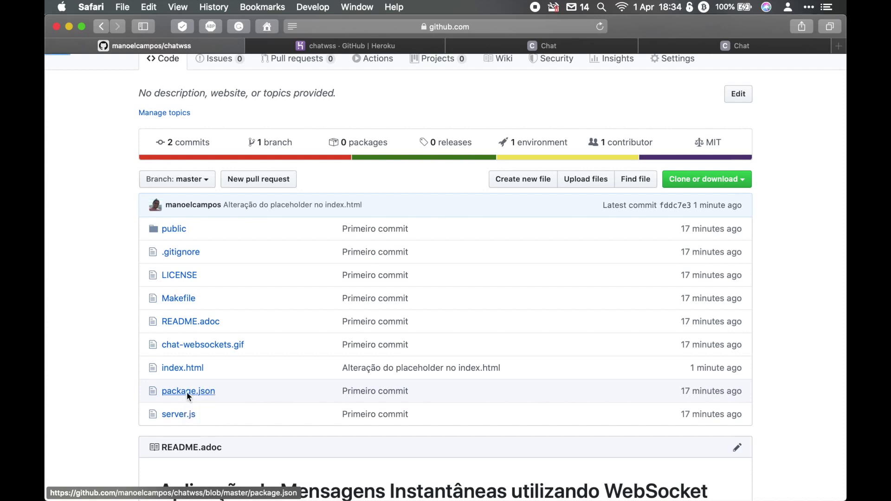
{"action": "scroll", "coordinate": [327, 390], "scroll_direction": "down", "scroll_amount": 5}
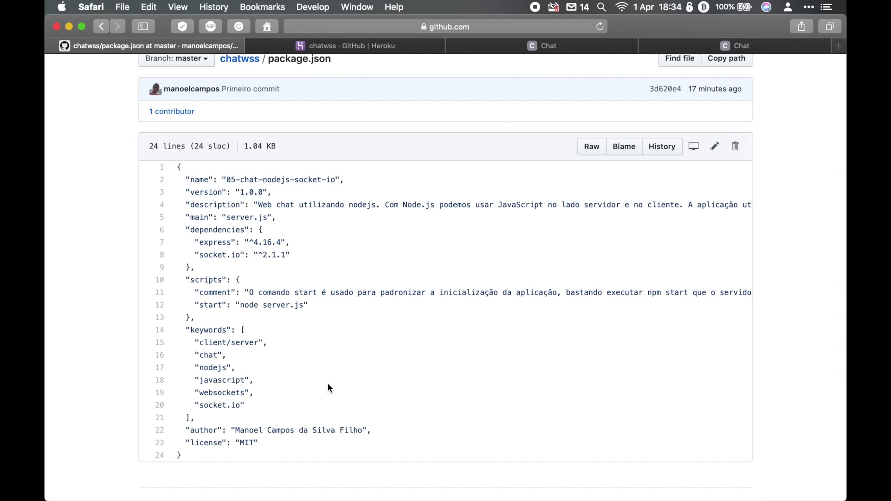
{"action": "left_click_drag", "start_coordinate": [186, 229], "coordinate": [205, 266]}
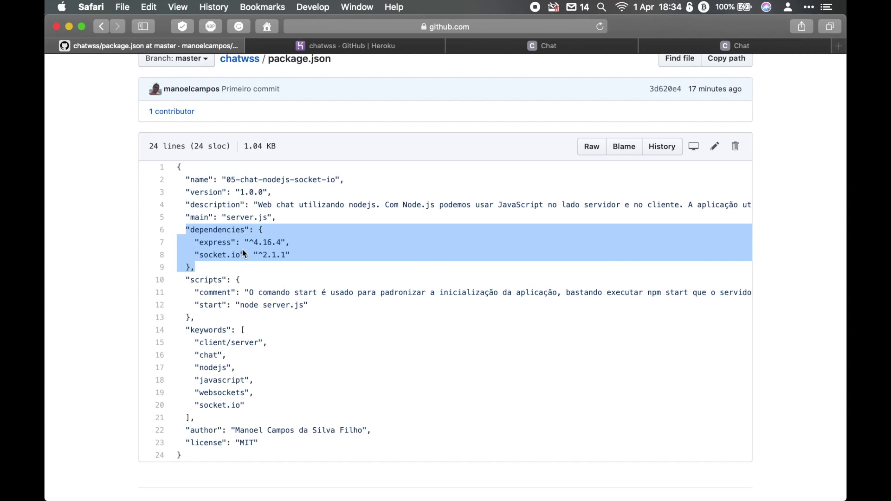
{"action": "left_click_drag", "start_coordinate": [196, 302], "coordinate": [312, 304]}
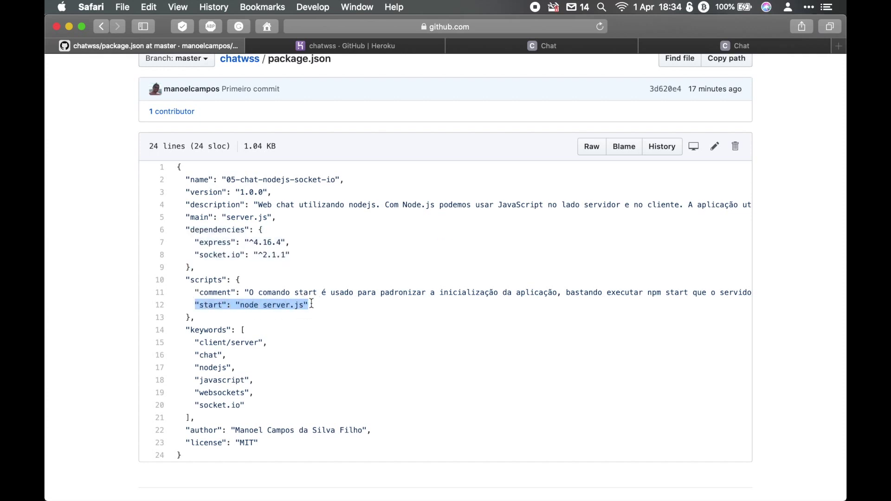
{"action": "left_click", "coordinate": [311, 305]}
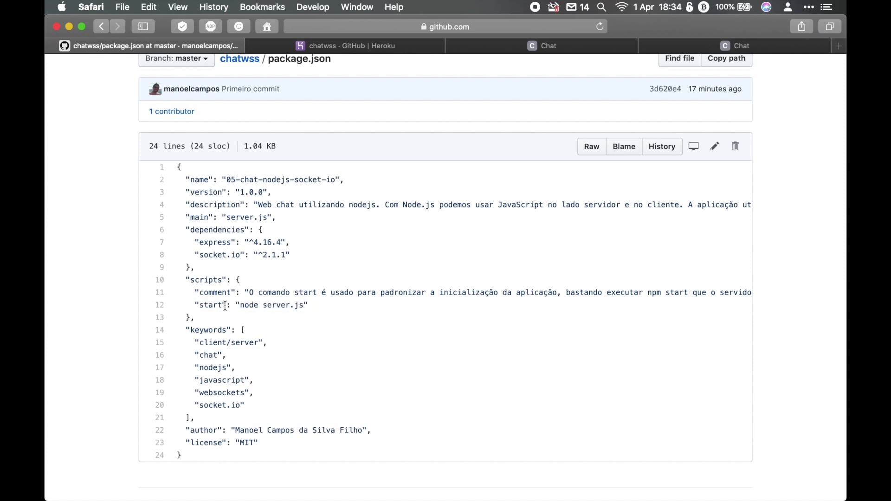
{"action": "left_click_drag", "start_coordinate": [195, 305], "coordinate": [309, 303]}
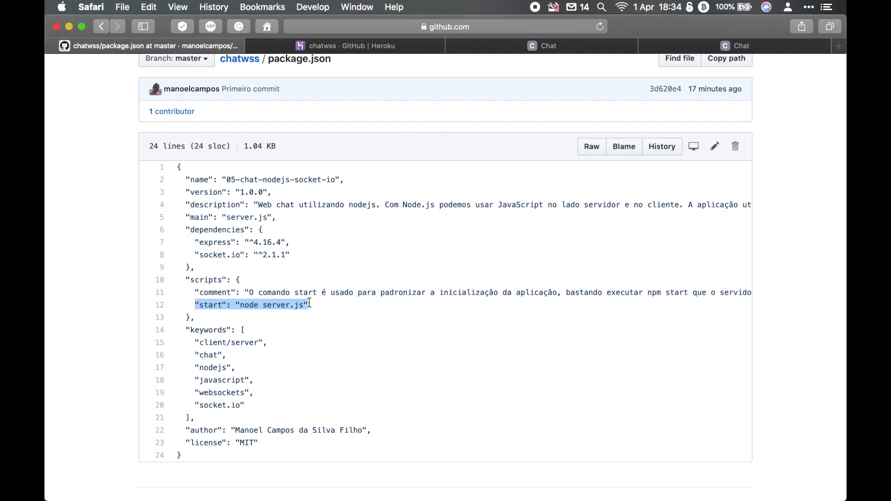
{"action": "left_click", "coordinate": [102, 27]}
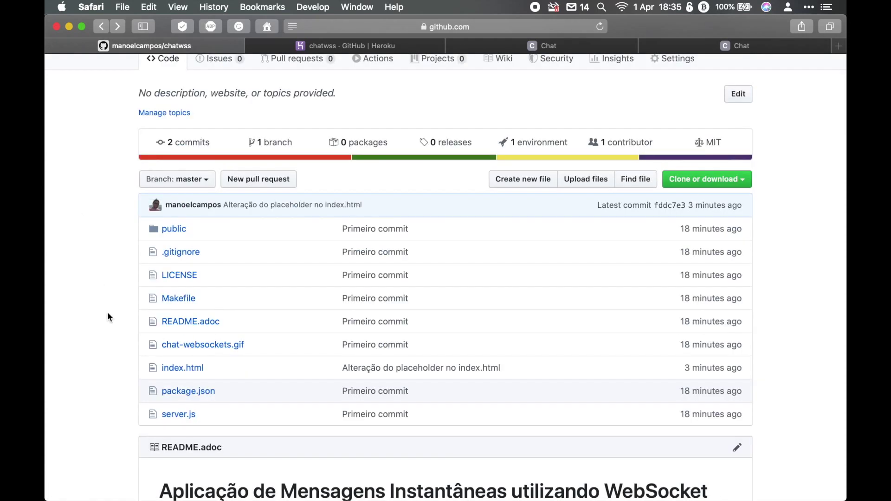
Examine the port definition process.env.PORT || 8000 in the repository's server.js, then return to the first chat tab.
{"action": "left_click", "coordinate": [182, 416]}
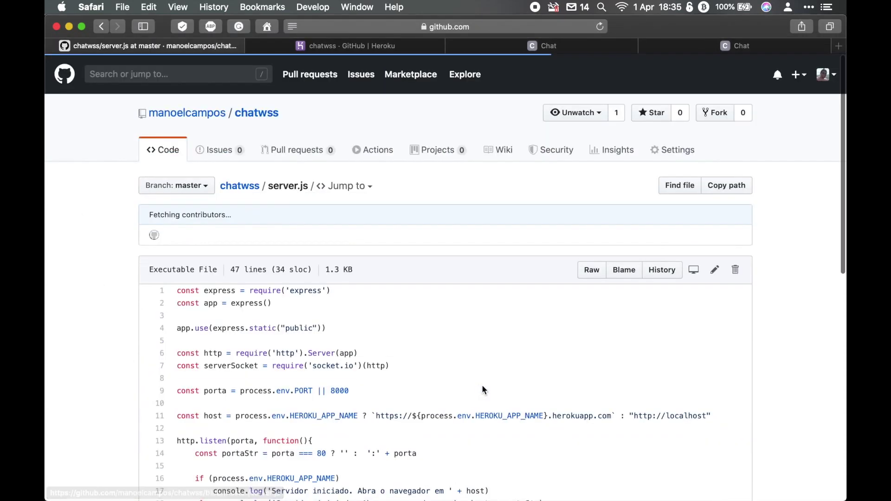
{"action": "scroll", "coordinate": [790, 403], "scroll_direction": "down", "scroll_amount": 4}
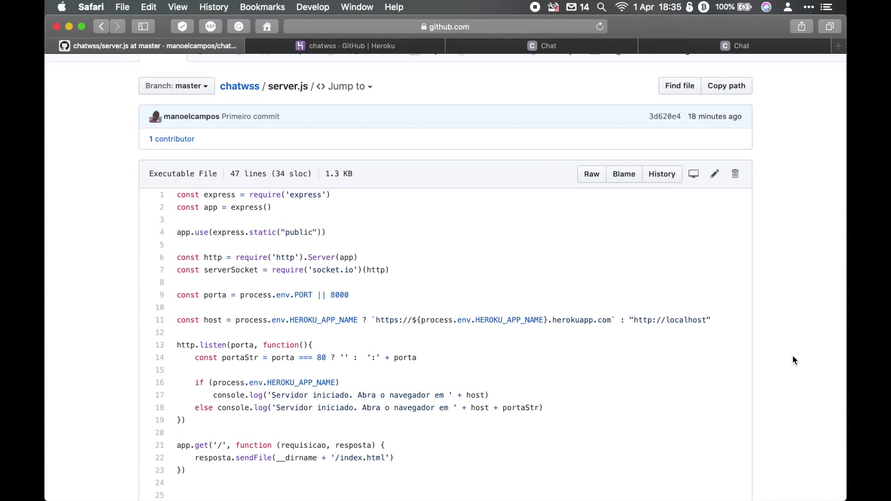
{"action": "double_click", "coordinate": [339, 295]}
{"action": "left_click", "coordinate": [570, 47]}
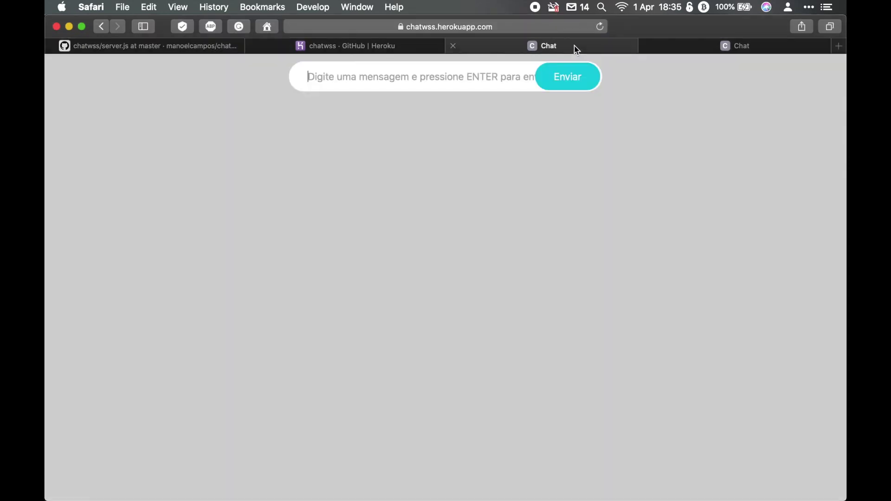
{"action": "left_click", "coordinate": [438, 27]}
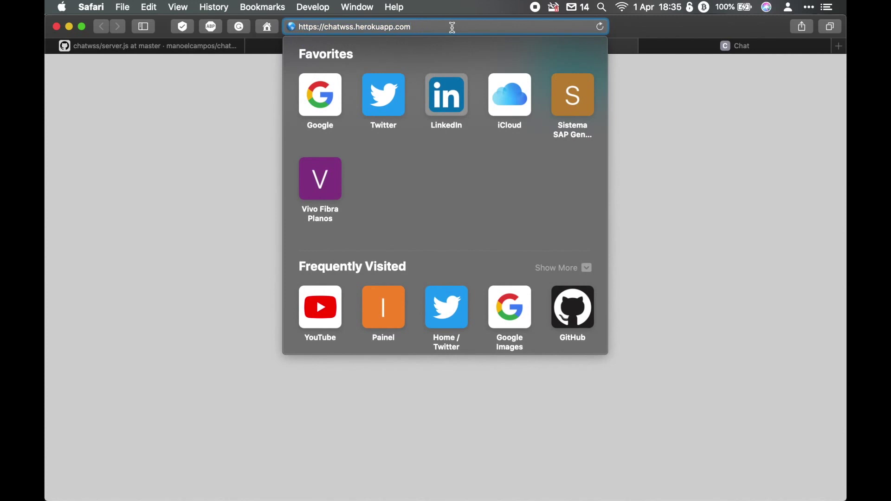
{"action": "type", "text": ":8000"}
{"action": "key", "text": "BackSpace"}
{"action": "key", "text": "BackSpace"}
{"action": "key", "text": "BackSpace"}
{"action": "key", "text": "BackSpace"}
{"action": "key", "text": "BackSpace"}
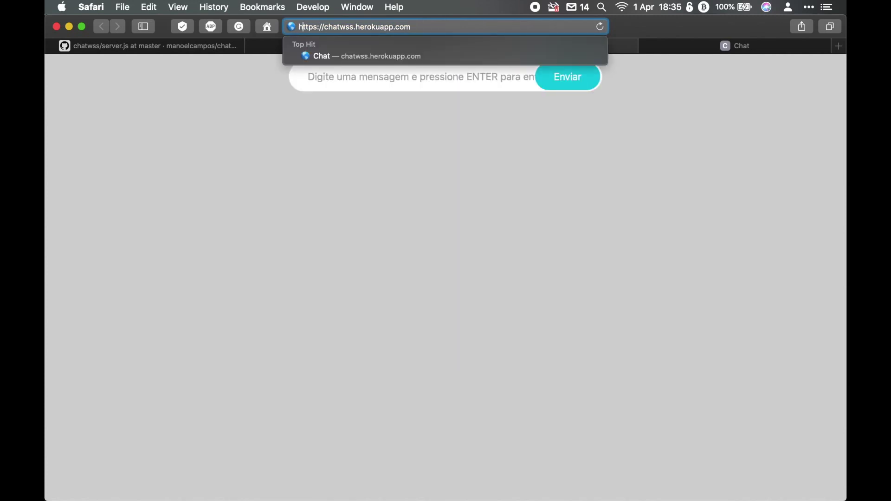
Load chatwss.herokuapp.com over http instead of https in the first chat tab and check its address.
{"action": "left_click", "coordinate": [314, 27]}
{"action": "key", "text": "BackSpace"}
{"action": "key", "text": "Return"}
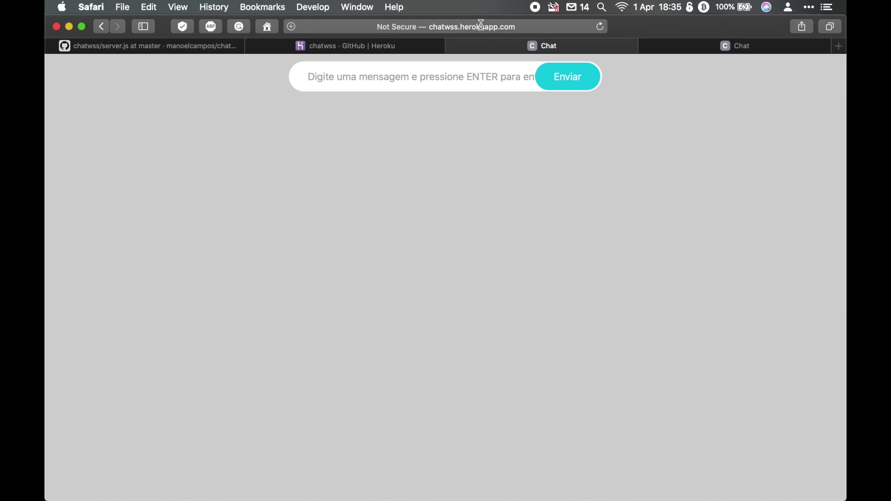
{"action": "left_click", "coordinate": [481, 29]}
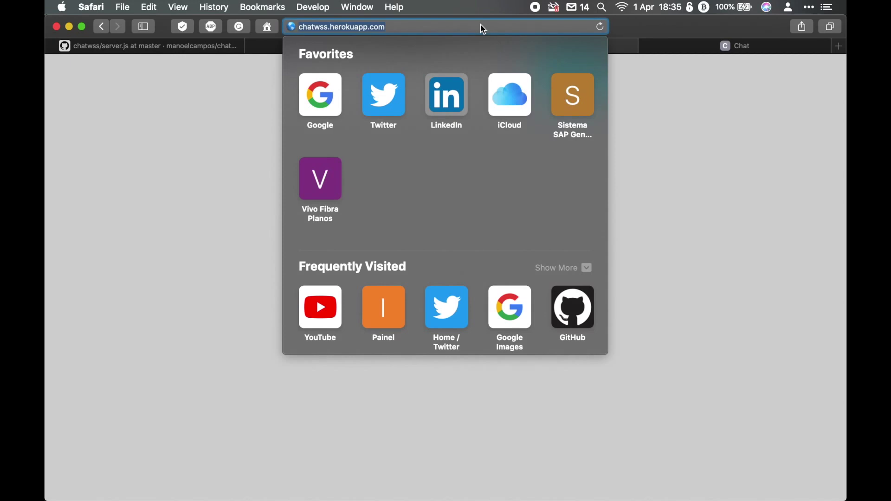
{"action": "left_click", "coordinate": [702, 160]}
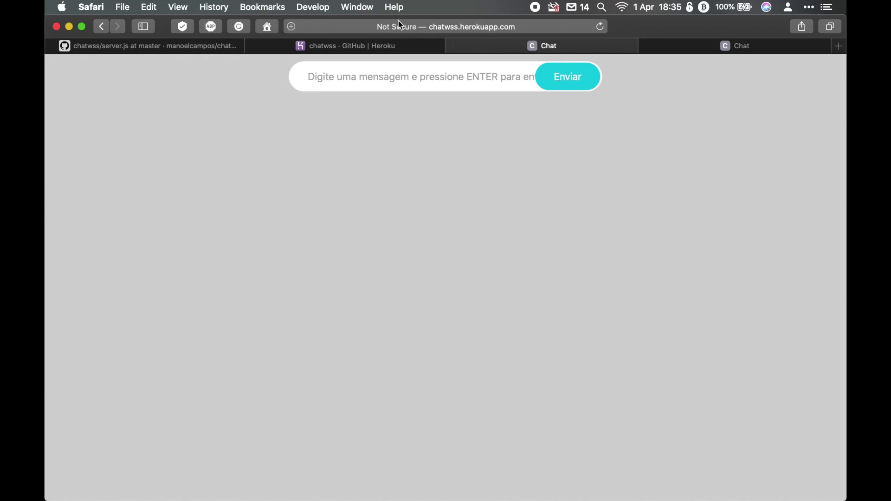
Check the fallback port 8000 in the repository's server.js, then inspect the deployed chat's address in the first chat tab.
{"action": "left_click", "coordinate": [190, 46]}
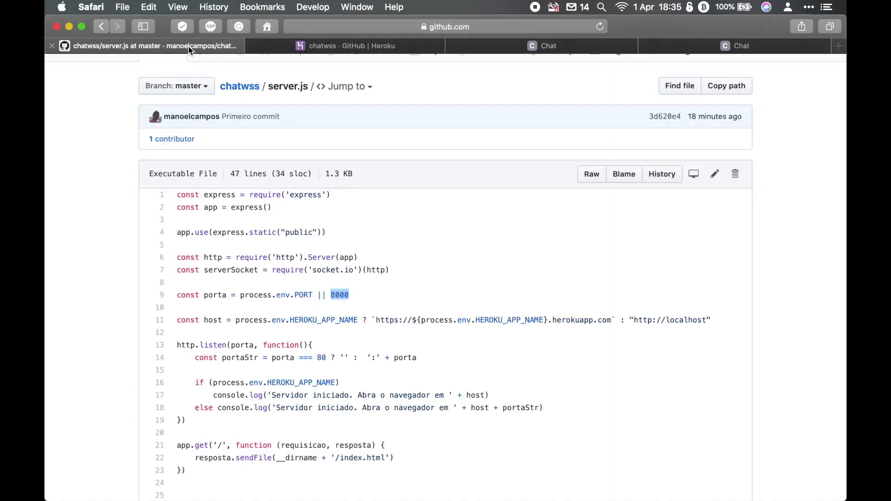
{"action": "double_click", "coordinate": [341, 295]}
{"action": "left_click", "coordinate": [519, 45]}
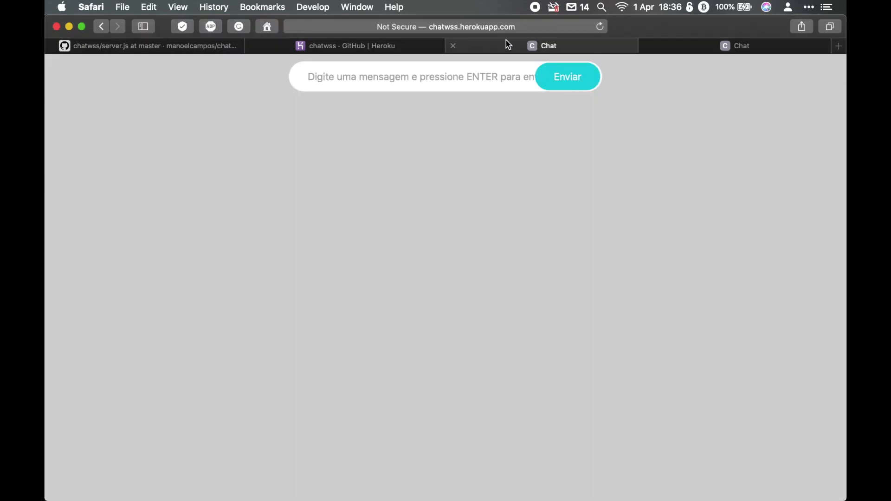
{"action": "left_click", "coordinate": [516, 27]}
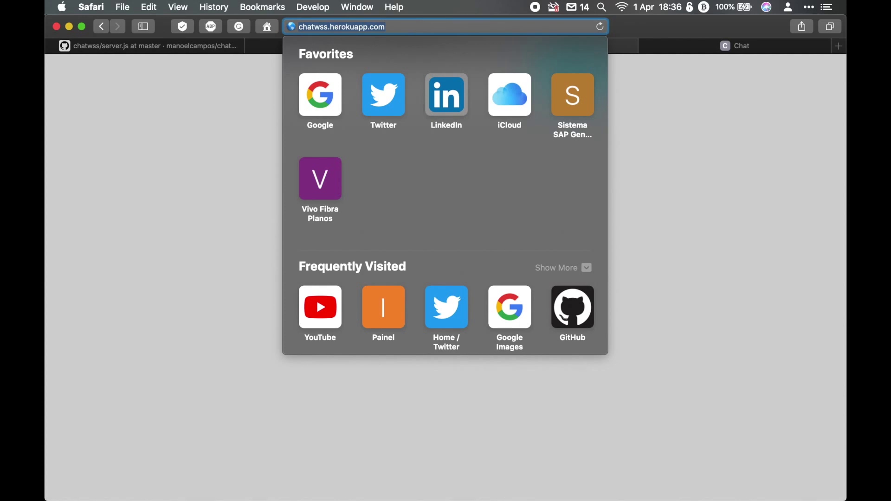
{"action": "left_click", "coordinate": [687, 180]}
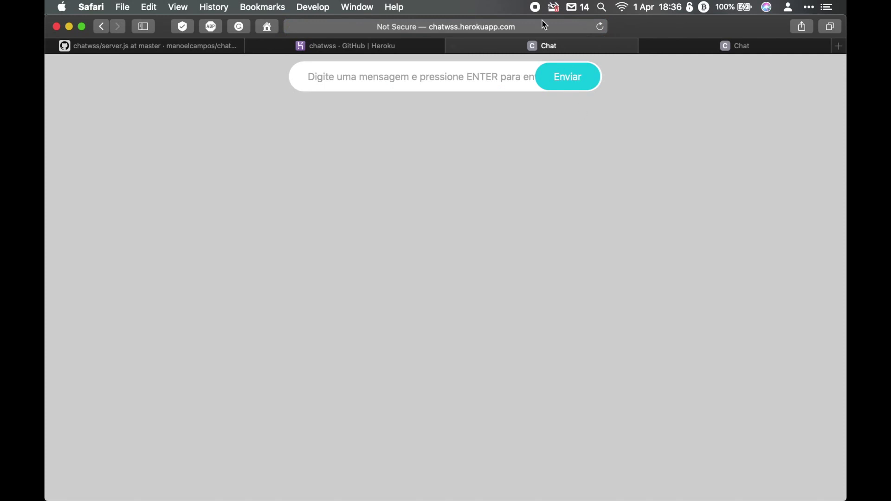
{"action": "left_click", "coordinate": [524, 24]}
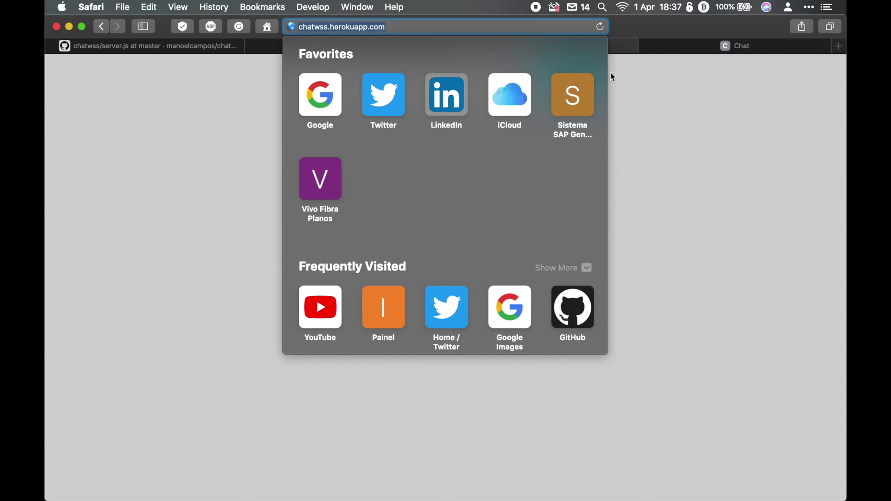
{"action": "left_click", "coordinate": [721, 151]}
Examine the process.env.PORT variable and the 8000 fallback in the porta definition of server.js on GitHub.
{"action": "key", "text": "super+Tab"}
{"action": "key", "text": "super+Tab"}
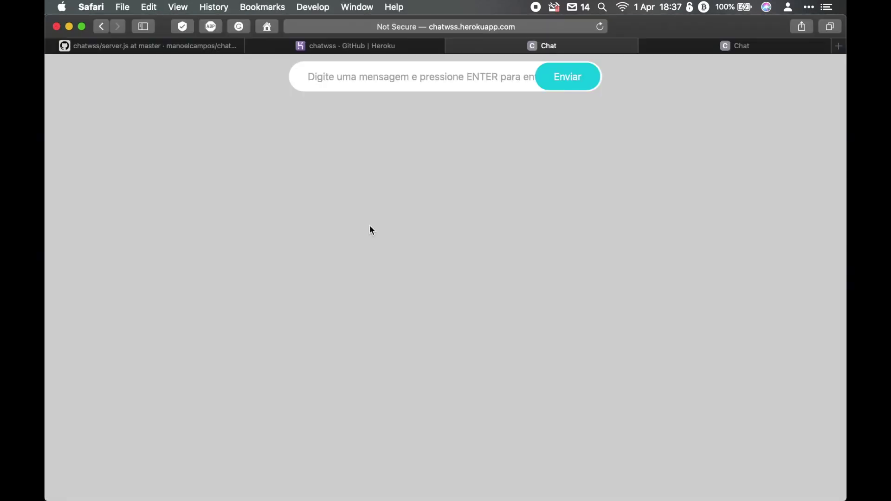
{"action": "key", "text": "super+1"}
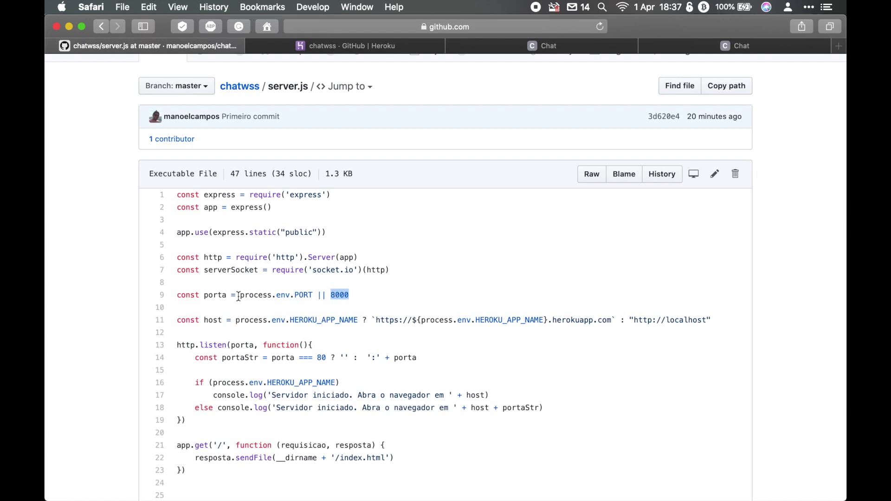
{"action": "left_click_drag", "start_coordinate": [240, 297], "coordinate": [327, 297]}
{"action": "left_click", "coordinate": [292, 305]}
{"action": "left_click_drag", "start_coordinate": [295, 296], "coordinate": [314, 295]}
{"action": "left_click_drag", "start_coordinate": [240, 296], "coordinate": [314, 296]}
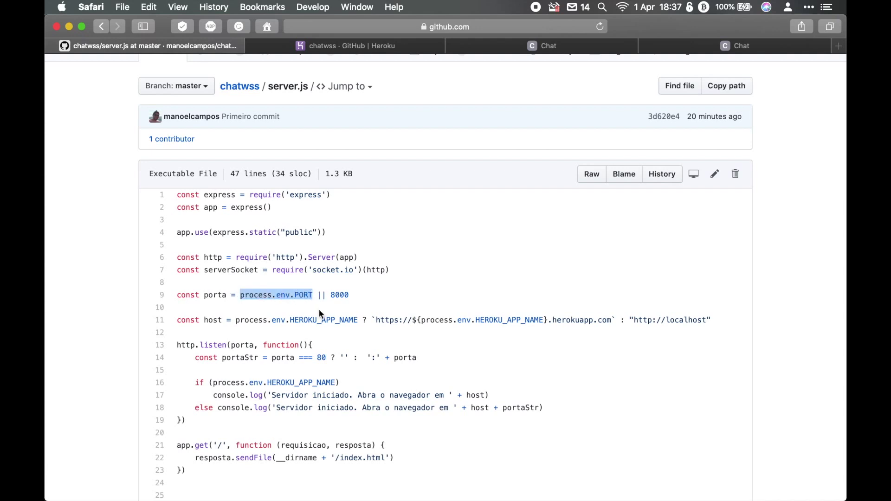
{"action": "left_click", "coordinate": [254, 307]}
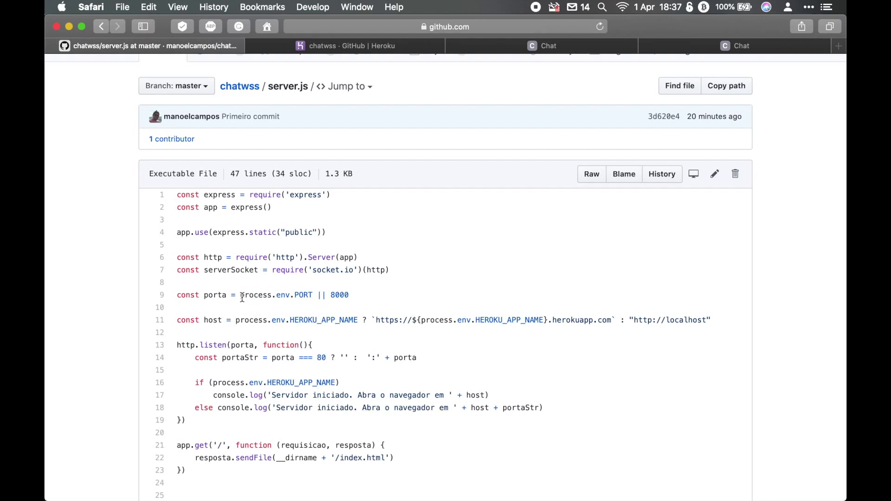
{"action": "left_click_drag", "start_coordinate": [241, 296], "coordinate": [267, 295]}
{"action": "left_click_drag", "start_coordinate": [311, 292], "coordinate": [314, 292]}
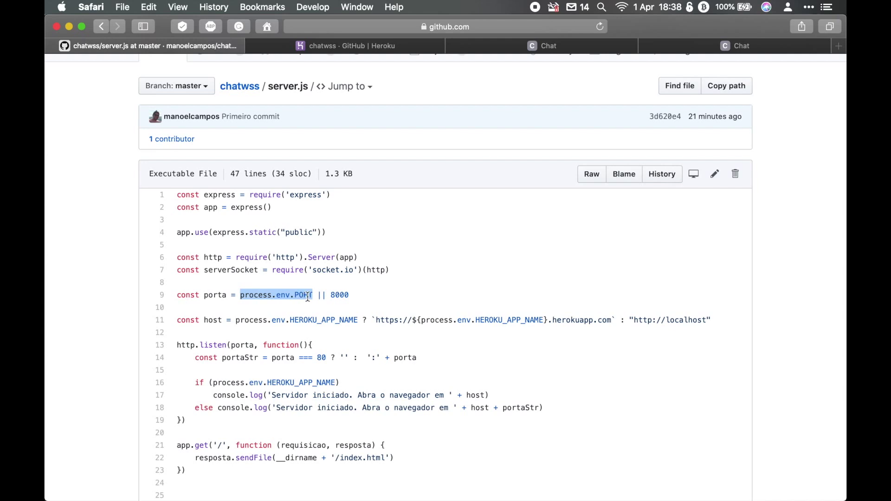
{"action": "double_click", "coordinate": [346, 294]}
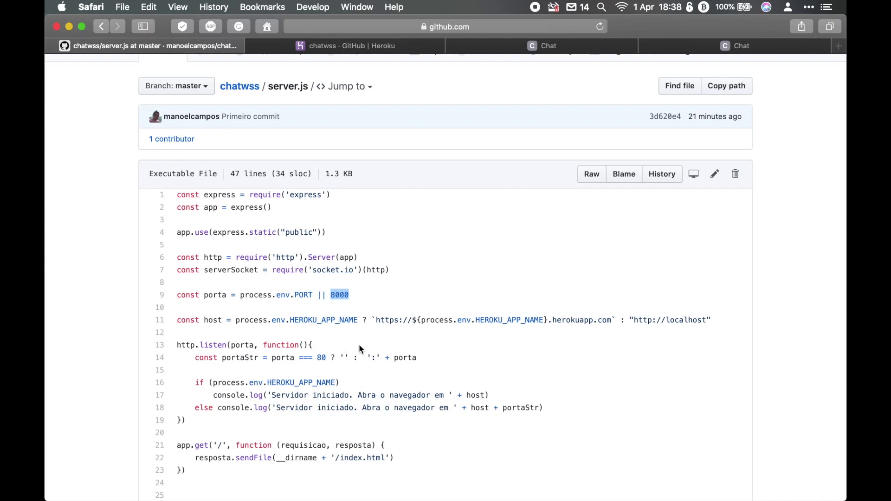
{"action": "left_click_drag", "start_coordinate": [290, 320], "coordinate": [359, 319]}
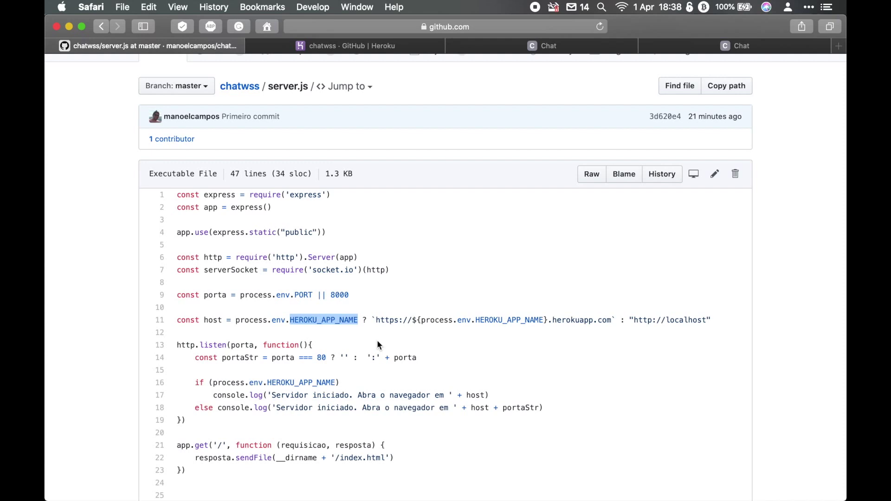
{"action": "left_click", "coordinate": [379, 321]}
{"action": "left_click_drag", "start_coordinate": [379, 322], "coordinate": [413, 320]}
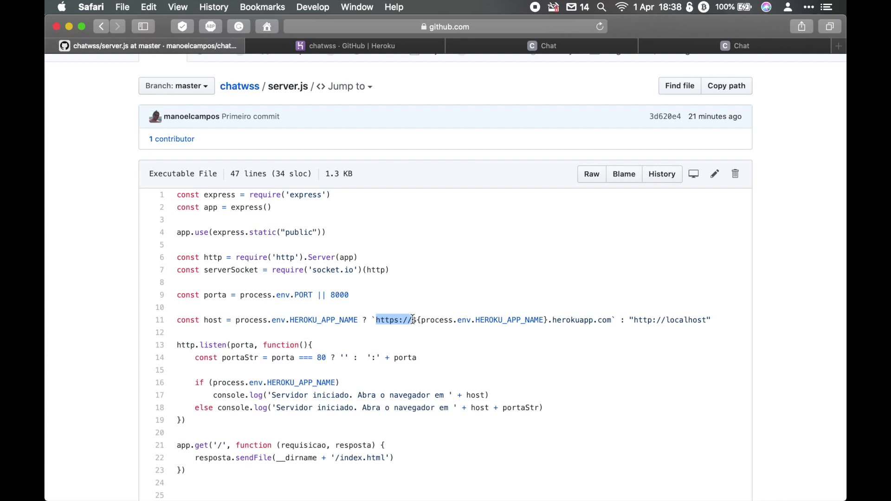
{"action": "left_click_drag", "start_coordinate": [413, 320], "coordinate": [607, 320]}
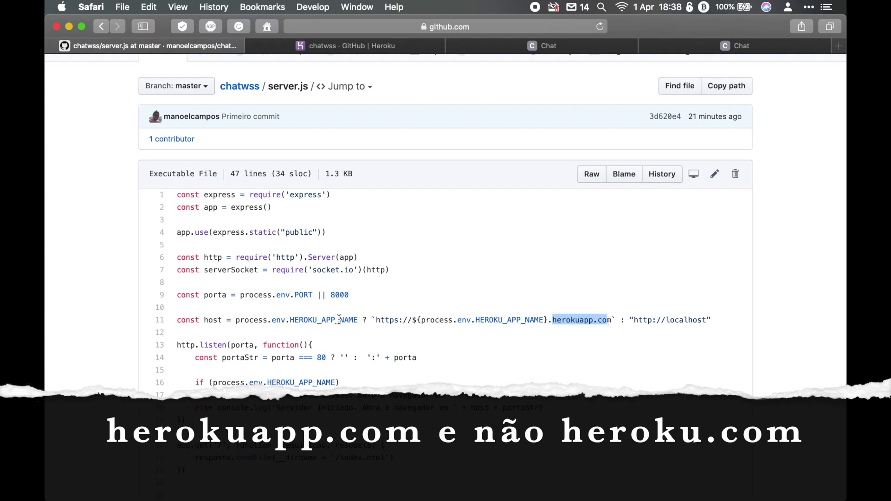
{"action": "left_click_drag", "start_coordinate": [358, 321], "coordinate": [236, 320]}
{"action": "left_click", "coordinate": [478, 342]}
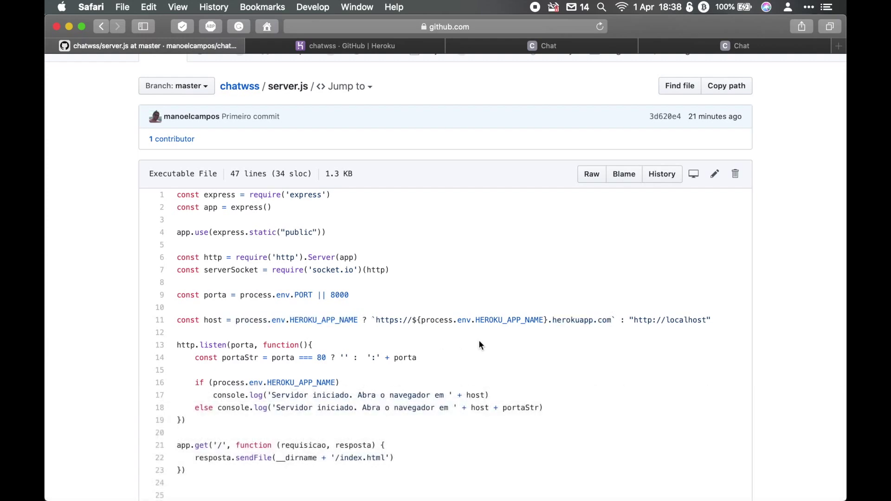
{"action": "left_click_drag", "start_coordinate": [630, 321], "coordinate": [710, 319]}
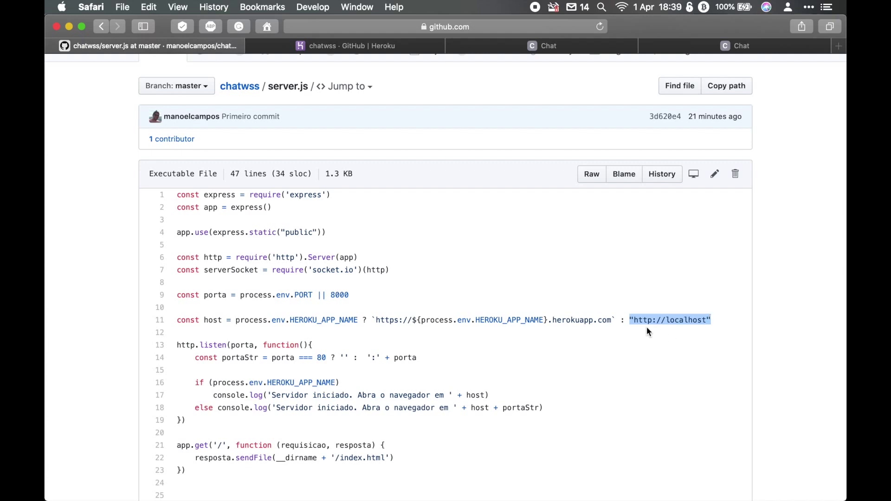
{"action": "left_click", "coordinate": [547, 341]}
Examine the HEROKU_APP_NAME condition and both console.log startup messages in http.listen, then return to the Heroku deployment page.
{"action": "scroll", "coordinate": [522, 339], "scroll_direction": "down", "scroll_amount": 3}
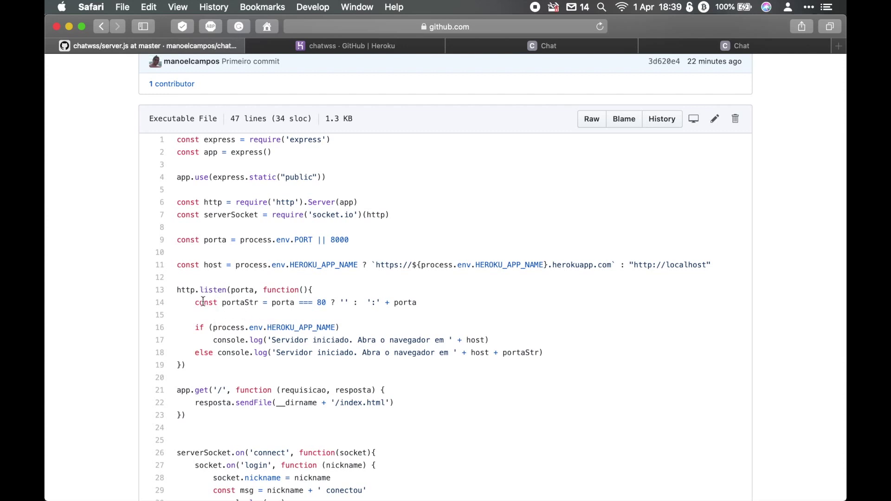
{"action": "double_click", "coordinate": [304, 328]}
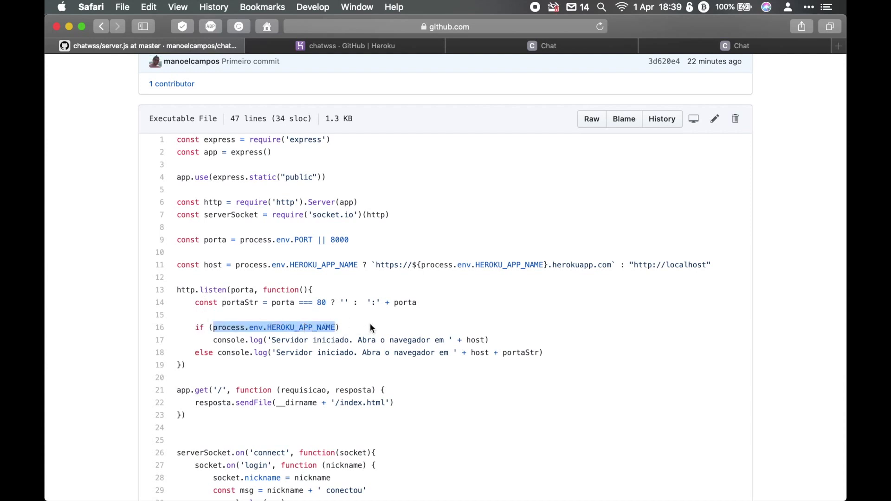
{"action": "double_click", "coordinate": [476, 340]}
{"action": "double_click", "coordinate": [329, 328]}
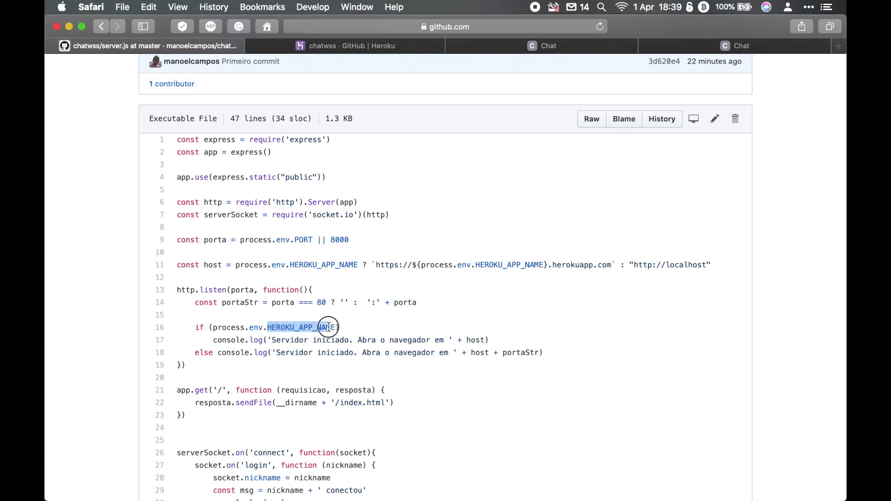
{"action": "left_click_drag", "start_coordinate": [218, 353], "coordinate": [545, 355]}
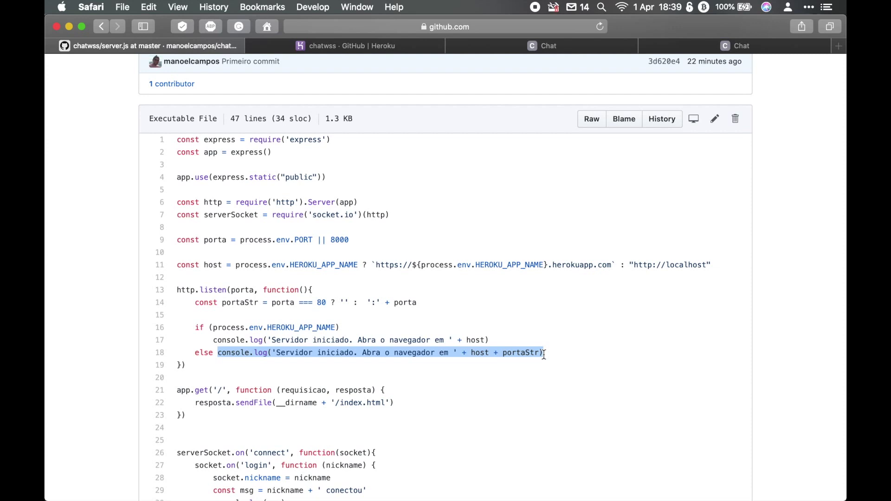
{"action": "left_click", "coordinate": [560, 326]}
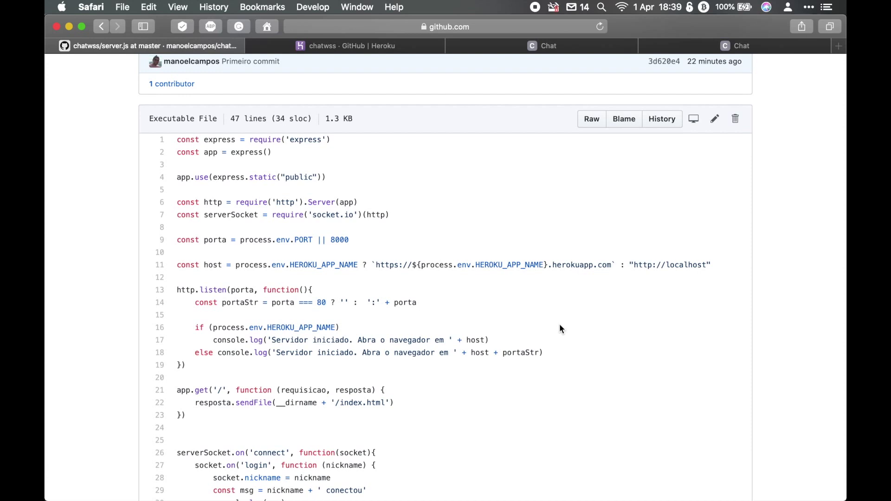
{"action": "left_click", "coordinate": [335, 45]}
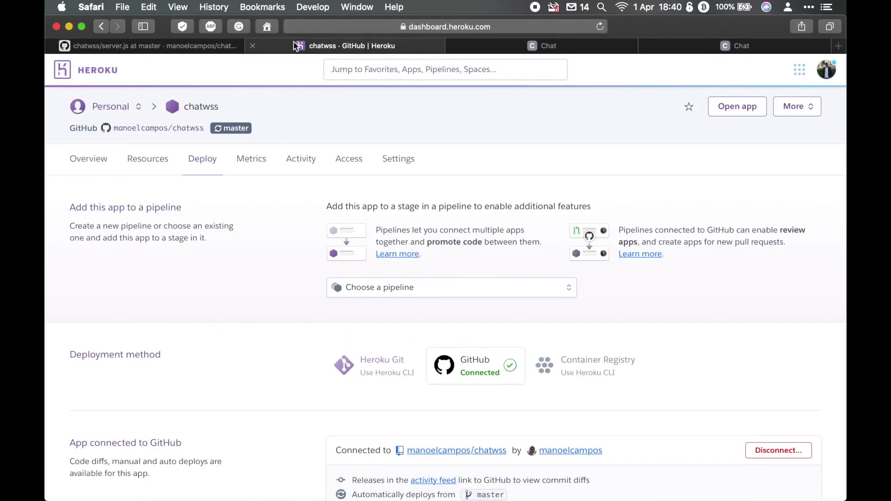